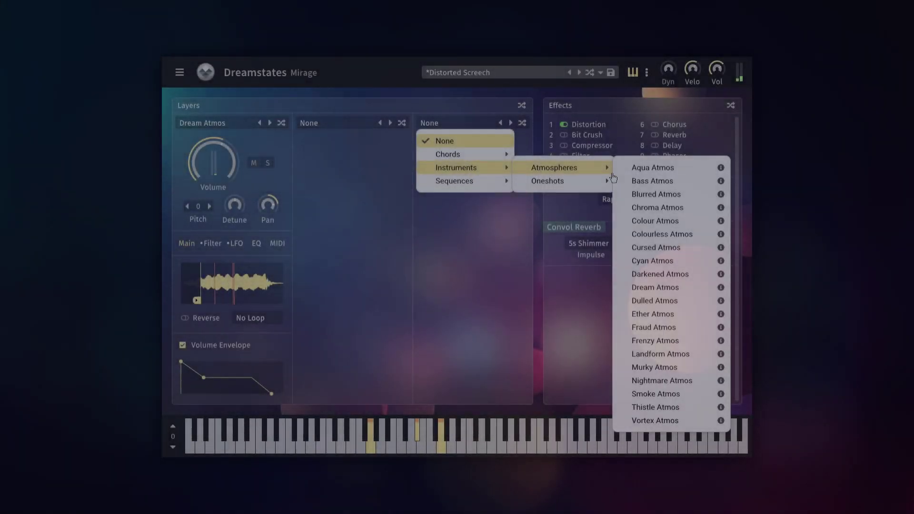
Step: Put Chroma Atmos on layer 3, load the Fearful Pad 6 preset, then load a random preset
{"action": "left_click", "coordinate": [658, 208]}
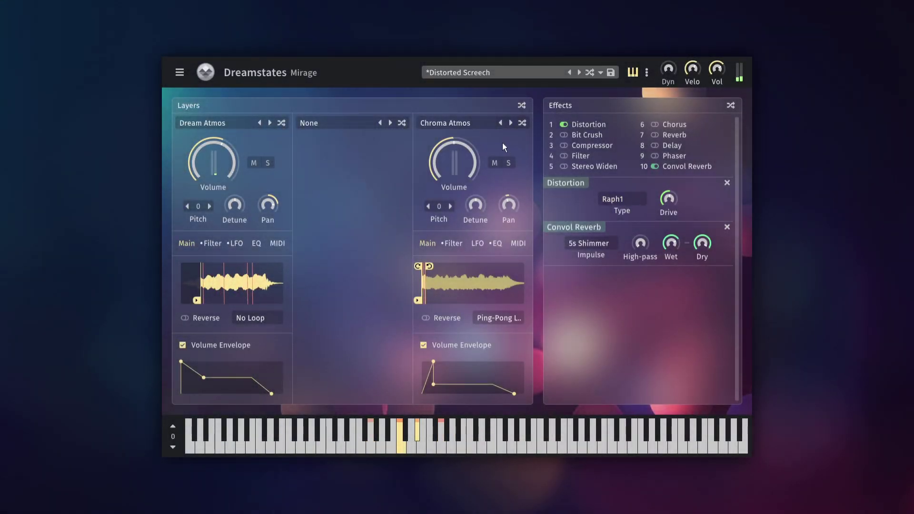
{"action": "left_click", "coordinate": [487, 75]}
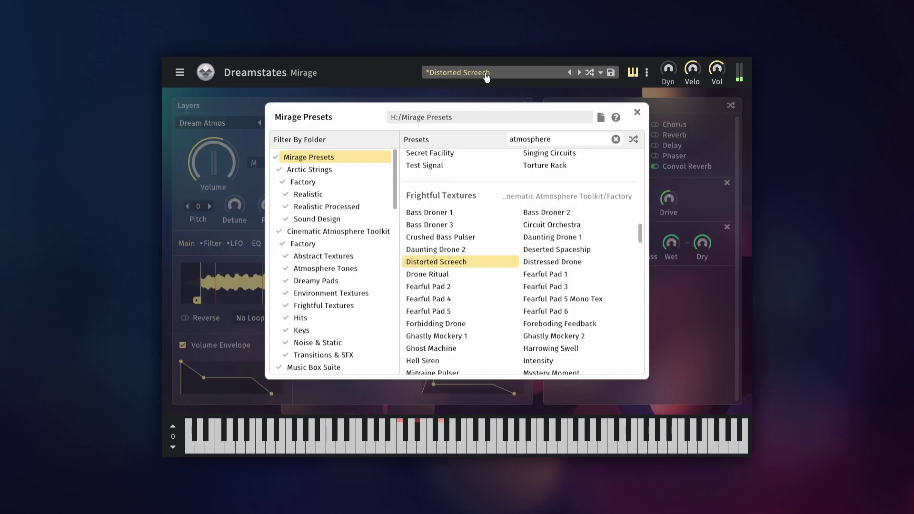
{"action": "double_click", "coordinate": [562, 314]}
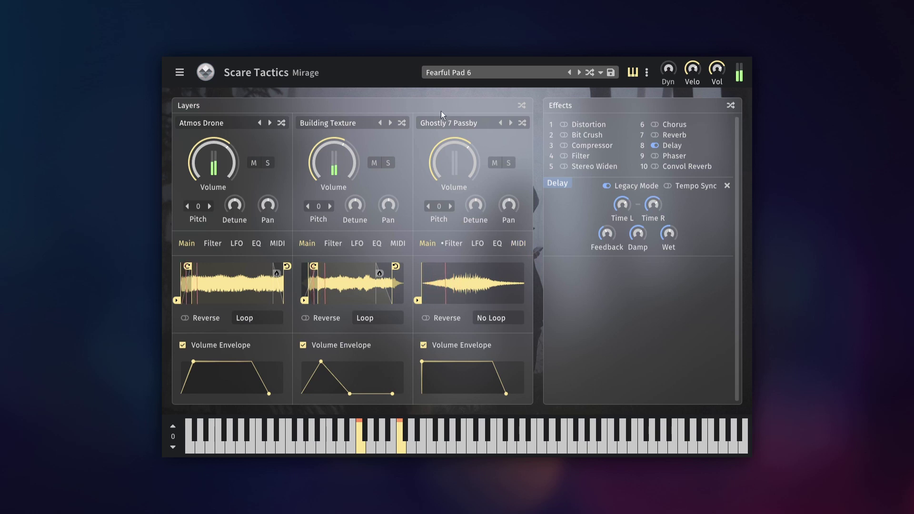
{"action": "left_click", "coordinate": [591, 75]}
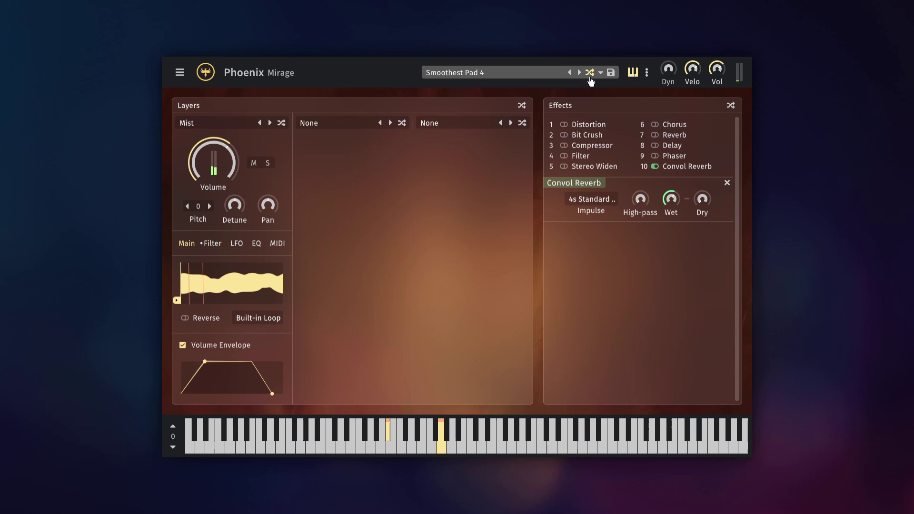
{"action": "left_click", "coordinate": [451, 126]}
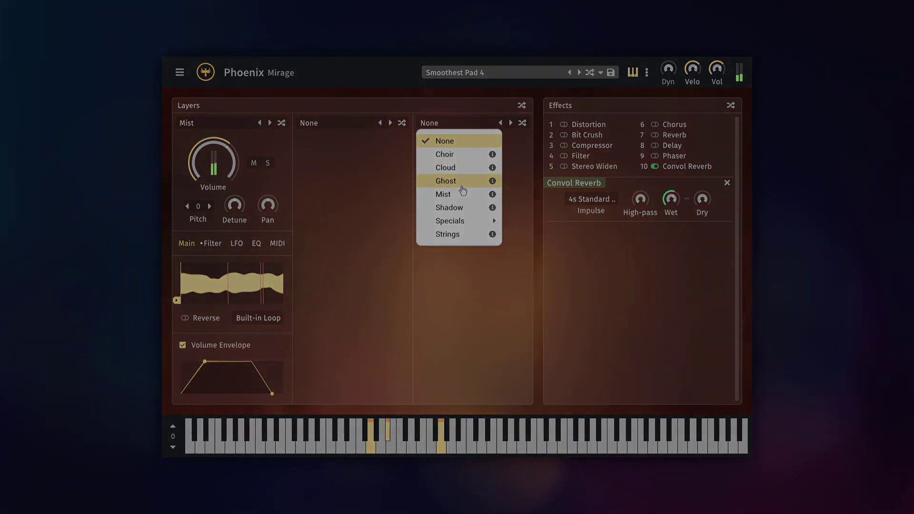
Step: Put Ghost on layer 3, try the Wraith library, then switch to the Dreamstates library
{"action": "left_click", "coordinate": [461, 188]}
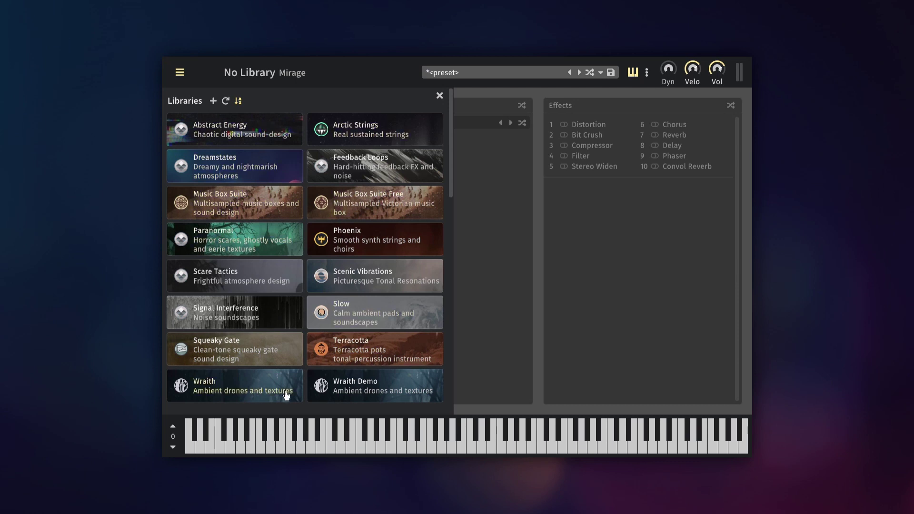
{"action": "left_click", "coordinate": [241, 390]}
{"action": "left_click", "coordinate": [187, 73]}
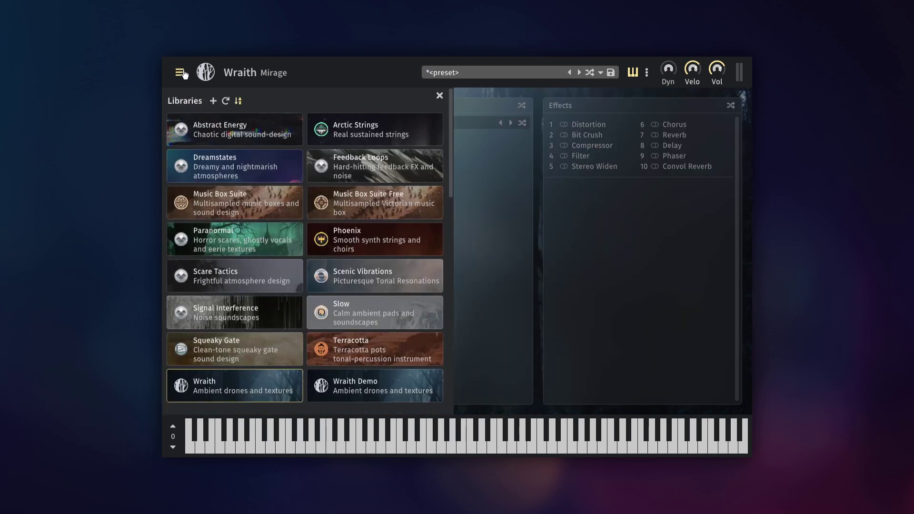
{"action": "left_click", "coordinate": [238, 165]}
{"action": "left_click", "coordinate": [224, 130]}
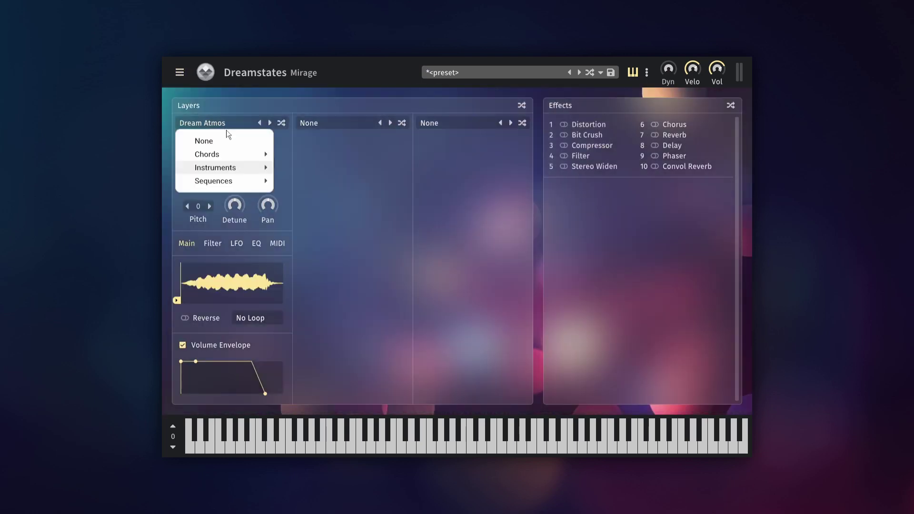
{"action": "mouse_move", "coordinate": [238, 154]}
{"action": "mouse_move", "coordinate": [303, 155]}
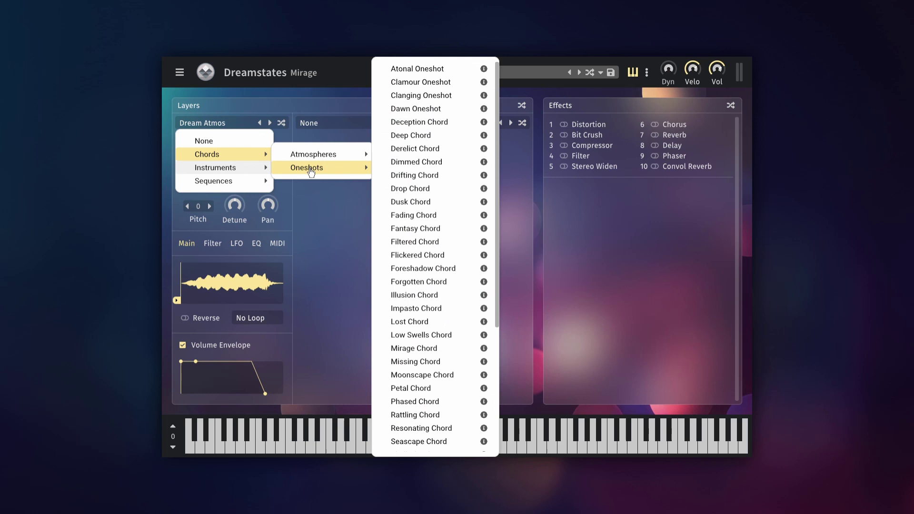
{"action": "left_click", "coordinate": [305, 212]}
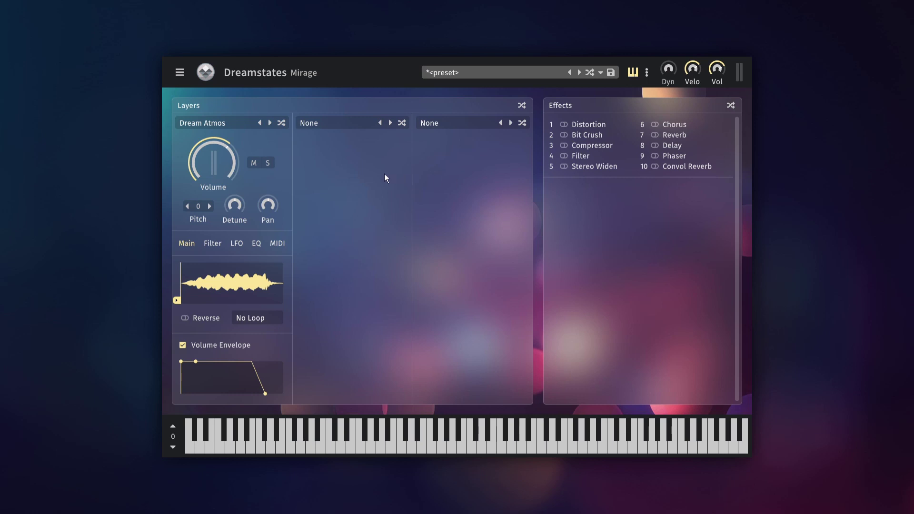
Step: Try Diffuse Sequence and Figment Chord on layer 1, settling on Blurred Atmos
{"action": "left_click", "coordinate": [219, 123]}
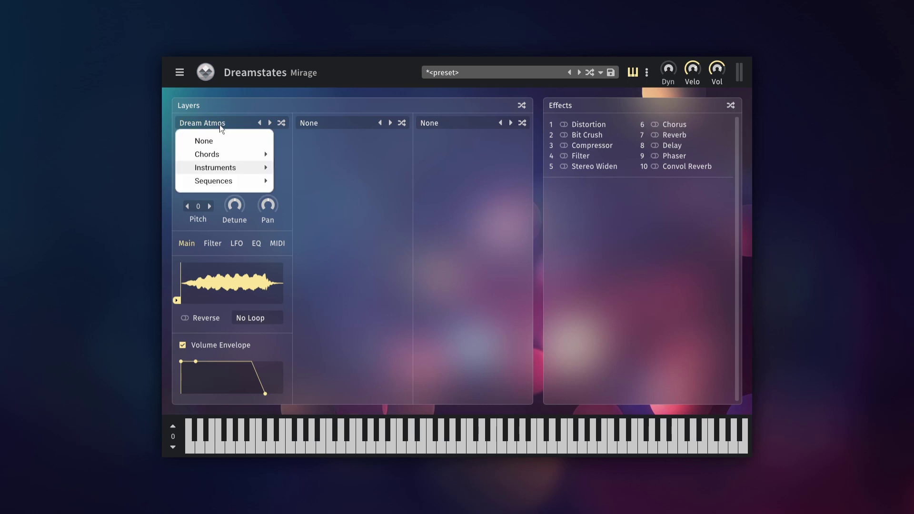
{"action": "mouse_move", "coordinate": [310, 167]}
{"action": "left_click", "coordinate": [418, 195]}
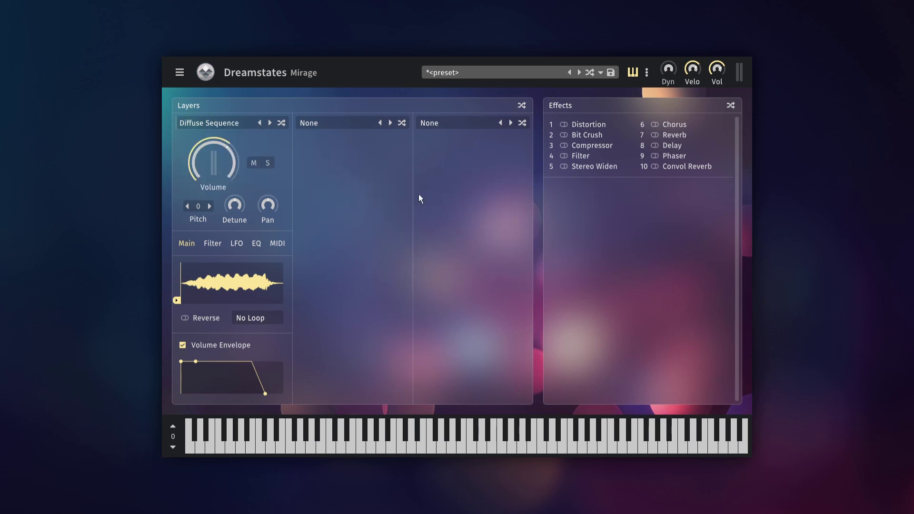
{"action": "left_click", "coordinate": [238, 126]}
{"action": "mouse_move", "coordinate": [254, 156]}
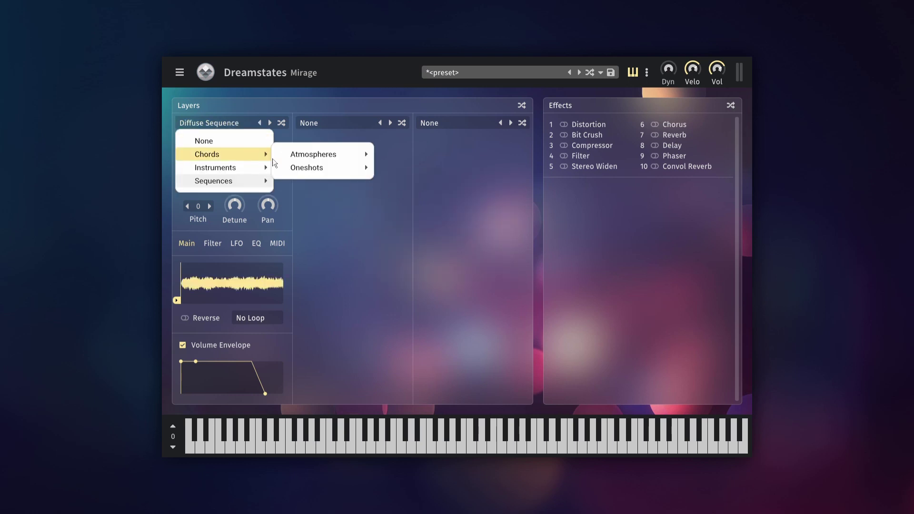
{"action": "mouse_move", "coordinate": [330, 161]}
{"action": "left_click", "coordinate": [418, 165]}
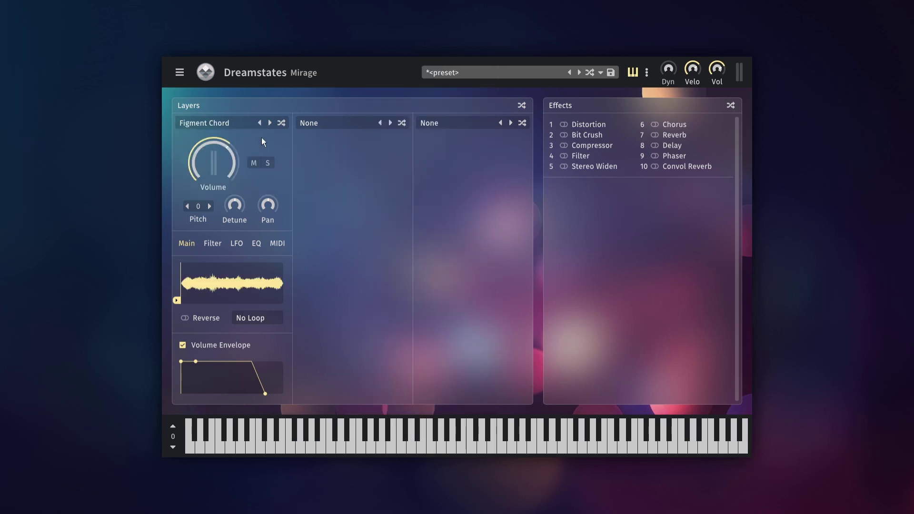
{"action": "left_click", "coordinate": [229, 130]}
{"action": "mouse_move", "coordinate": [241, 171]}
{"action": "mouse_move", "coordinate": [333, 167]}
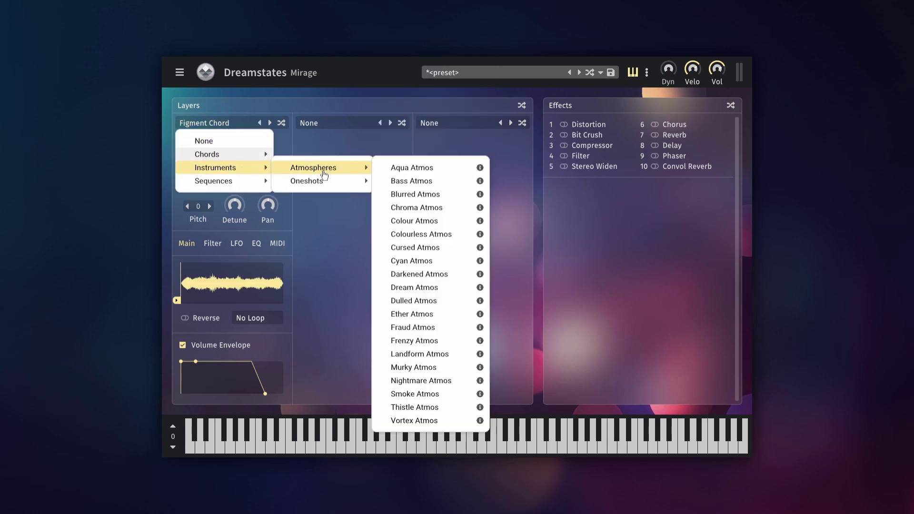
{"action": "left_click", "coordinate": [413, 196]}
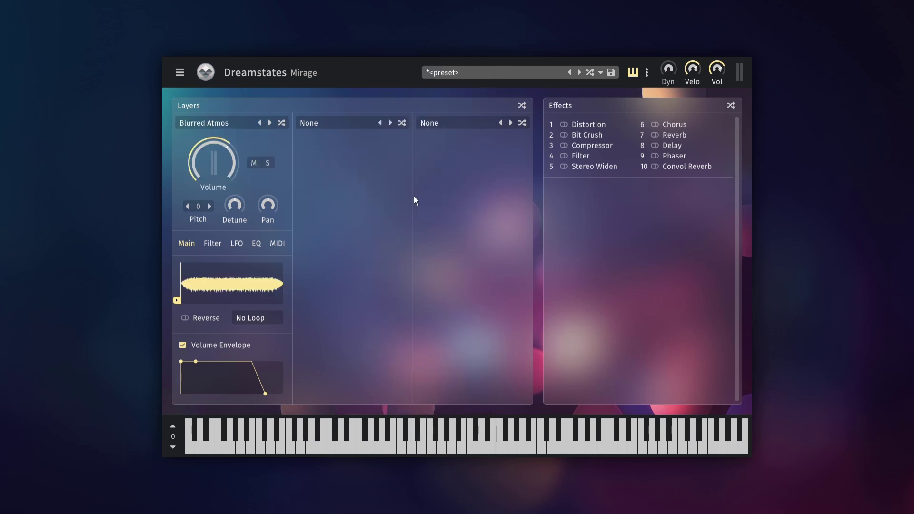
Step: Load Airy Sequence on layer 2, then step and shuffle it to Blotted Sequence
{"action": "left_click", "coordinate": [342, 128]}
{"action": "mouse_move", "coordinate": [364, 180]}
{"action": "mouse_move", "coordinate": [467, 181]}
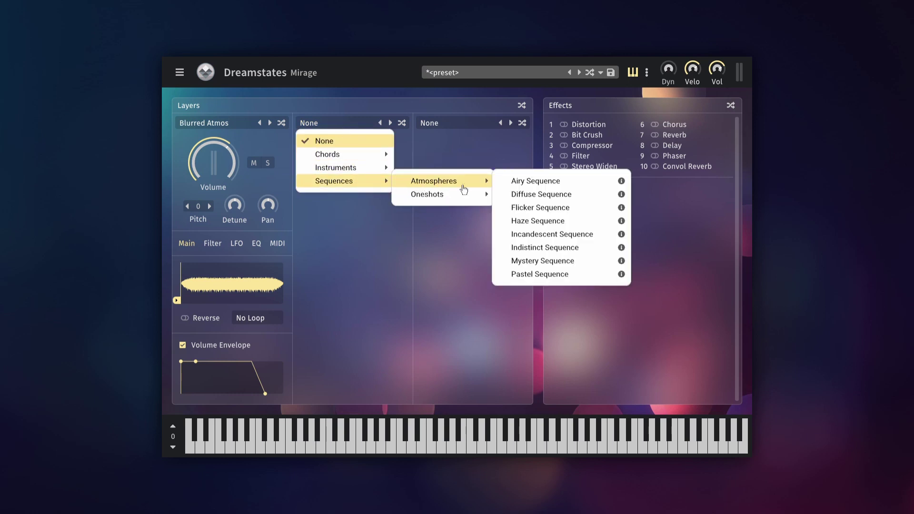
{"action": "left_click", "coordinate": [520, 184]}
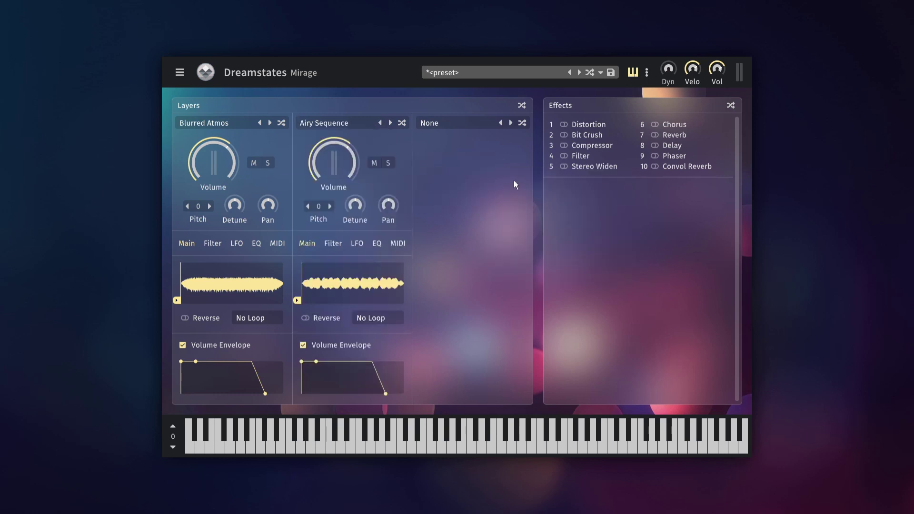
{"action": "left_click", "coordinate": [390, 122]}
{"action": "left_click", "coordinate": [390, 123]}
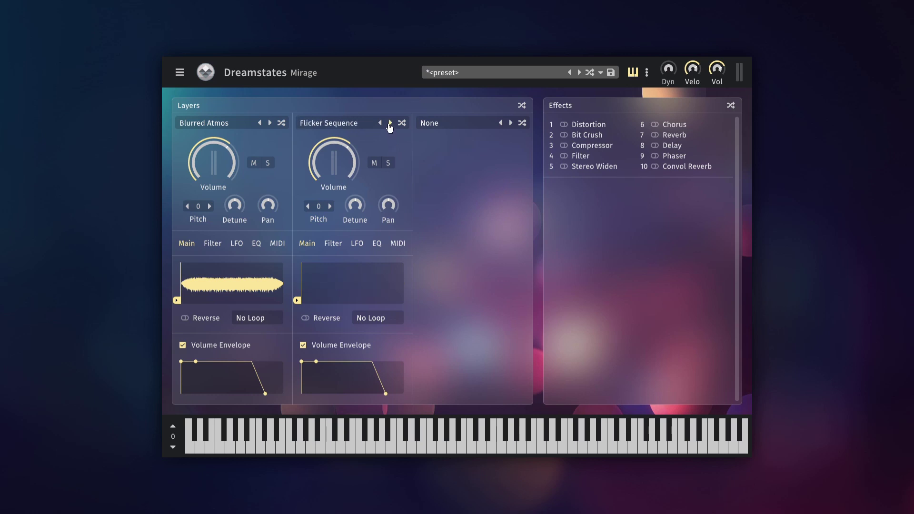
{"action": "left_click", "coordinate": [381, 123]}
{"action": "left_click", "coordinate": [403, 123]}
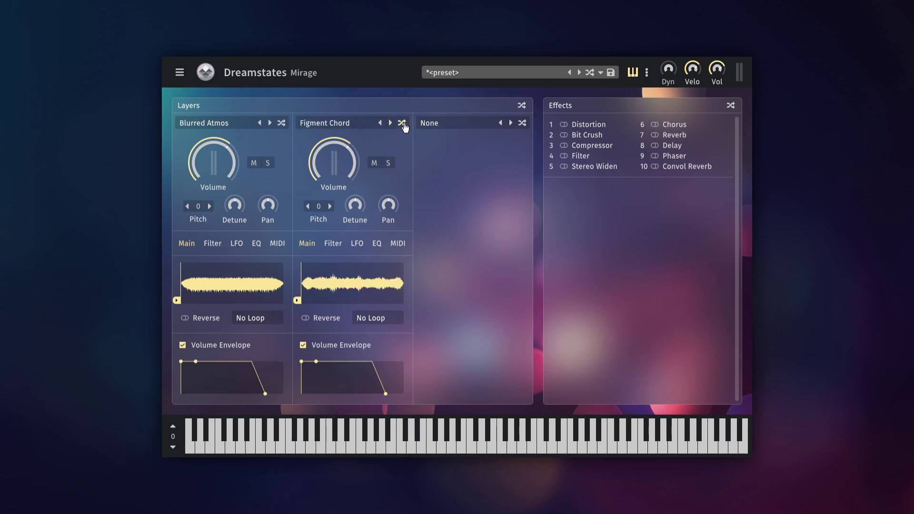
{"action": "left_click", "coordinate": [403, 122]}
{"action": "left_click", "coordinate": [403, 123]}
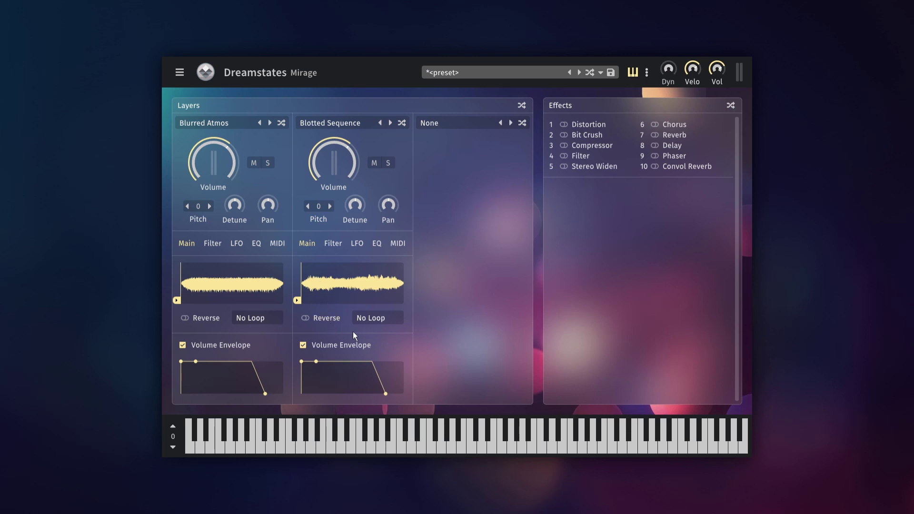
{"action": "left_click", "coordinate": [310, 322]}
{"action": "left_click", "coordinate": [321, 324]}
{"action": "mouse_move", "coordinate": [297, 303]}
{"action": "left_mouse_down"}
{"action": "mouse_move", "coordinate": [321, 302]}
{"action": "mouse_move", "coordinate": [298, 302]}
{"action": "left_mouse_up"}
Step: Set layer 2 to Loop mode, move the loop start later and pull the loop end to 93 %
{"action": "left_click", "coordinate": [380, 318]}
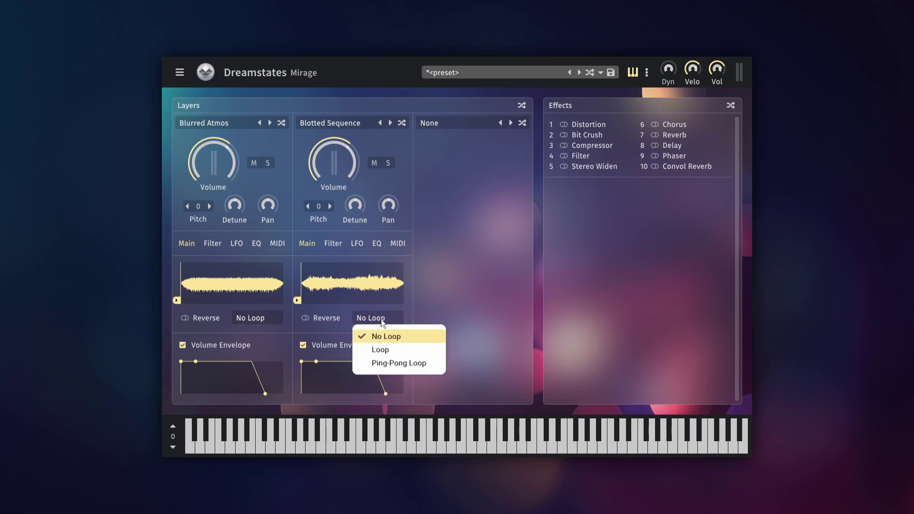
{"action": "left_click", "coordinate": [400, 352]}
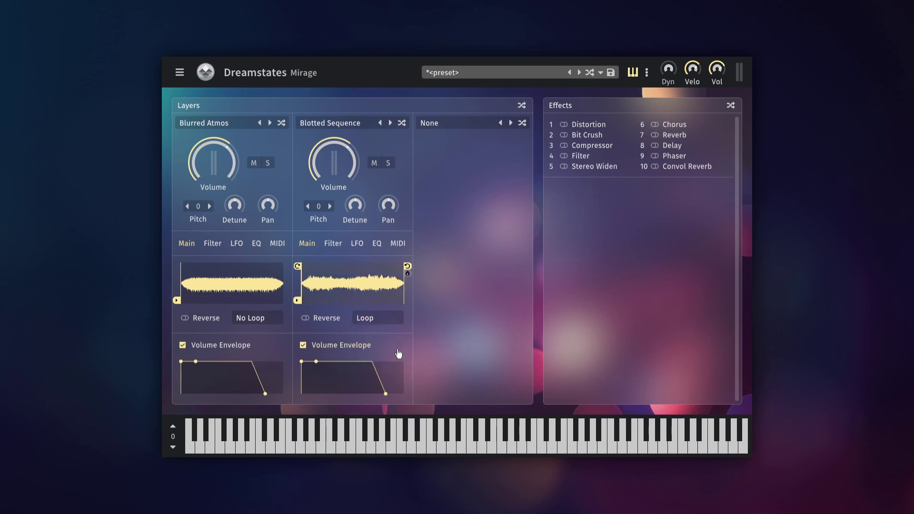
{"action": "left_click", "coordinate": [370, 321]}
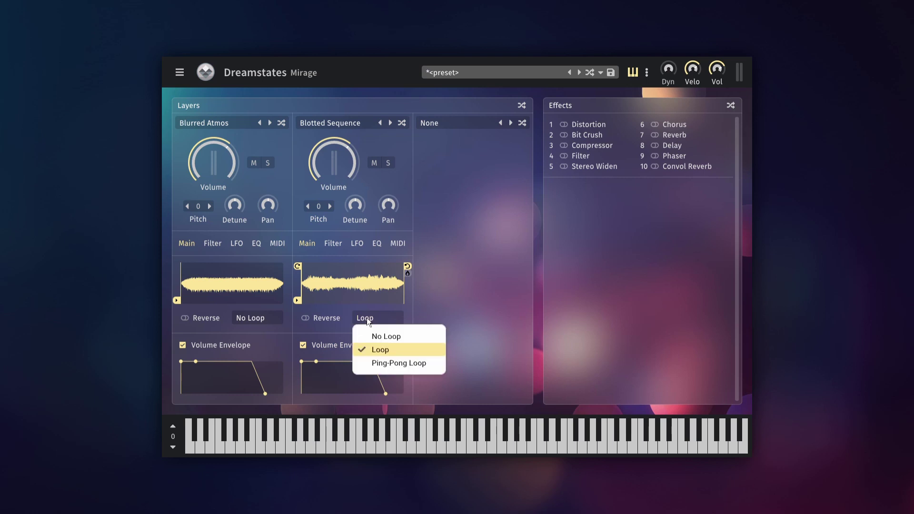
{"action": "left_click", "coordinate": [394, 354]}
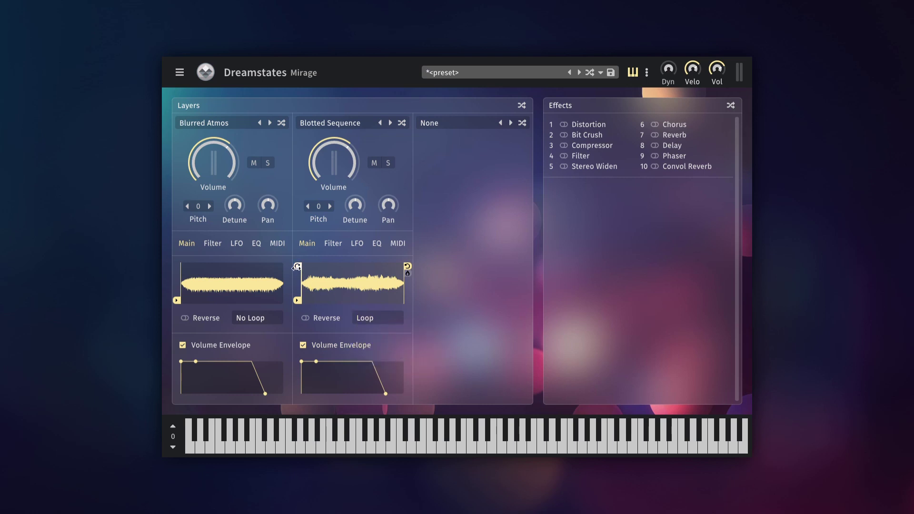
{"action": "left_click_drag", "start_coordinate": [296, 268], "coordinate": [324, 266]}
{"action": "mouse_move", "coordinate": [408, 266]}
{"action": "left_mouse_down"}
{"action": "mouse_move", "coordinate": [389, 266]}
{"action": "mouse_move", "coordinate": [369, 285]}
{"action": "mouse_move", "coordinate": [329, 284]}
{"action": "mouse_move", "coordinate": [374, 274]}
{"action": "left_mouse_up"}
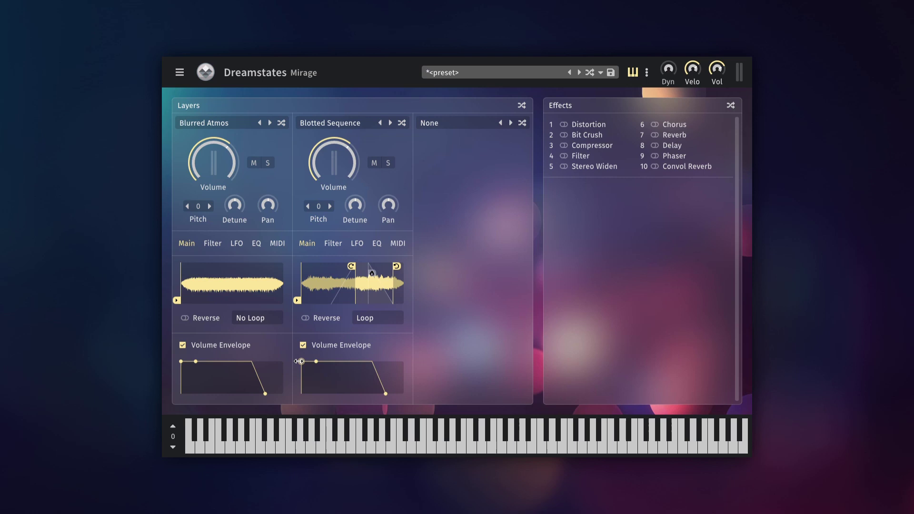
Step: Reshape layer 2's volume envelope: gradual attack, lower sustain, release around 867 ms
{"action": "left_click_drag", "start_coordinate": [300, 362], "coordinate": [406, 395]}
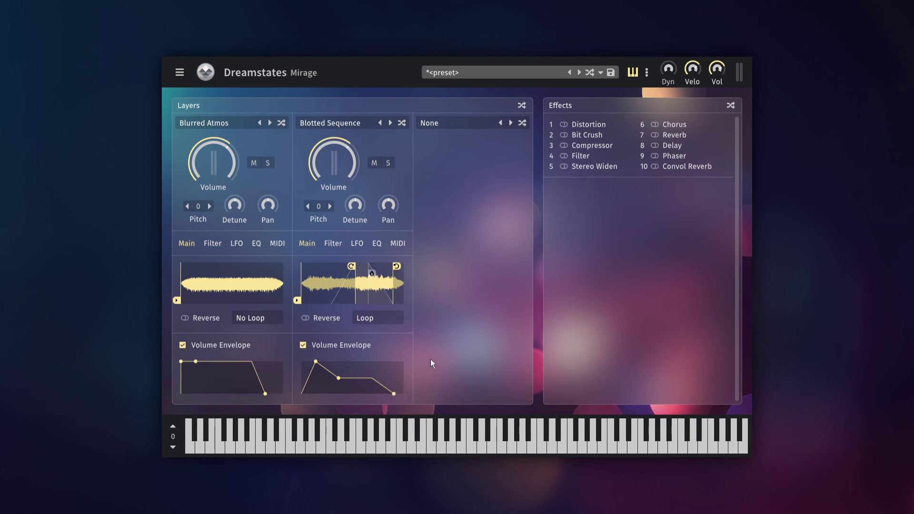
Step: Enable layer 2's High-pass filter with 50% envelope amount and a roughly 3.6 s envelope rise
{"action": "left_click", "coordinate": [333, 245]}
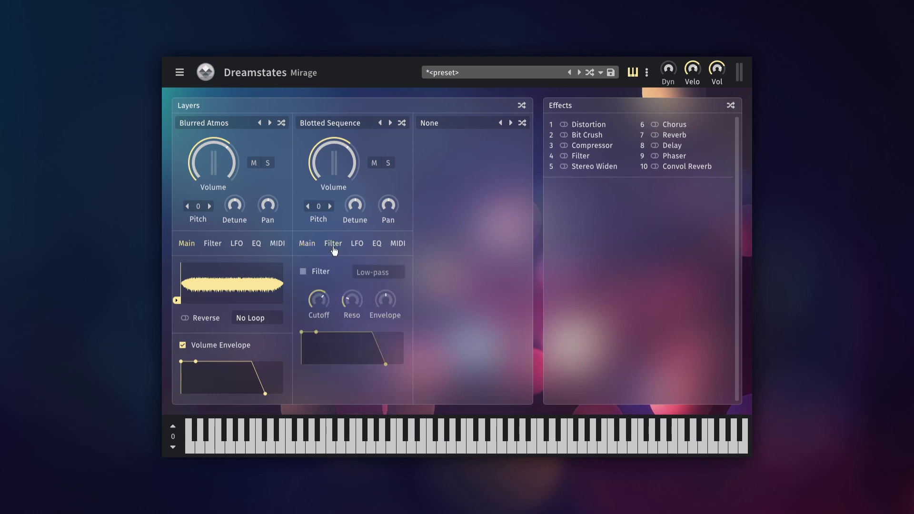
{"action": "left_click", "coordinate": [320, 272]}
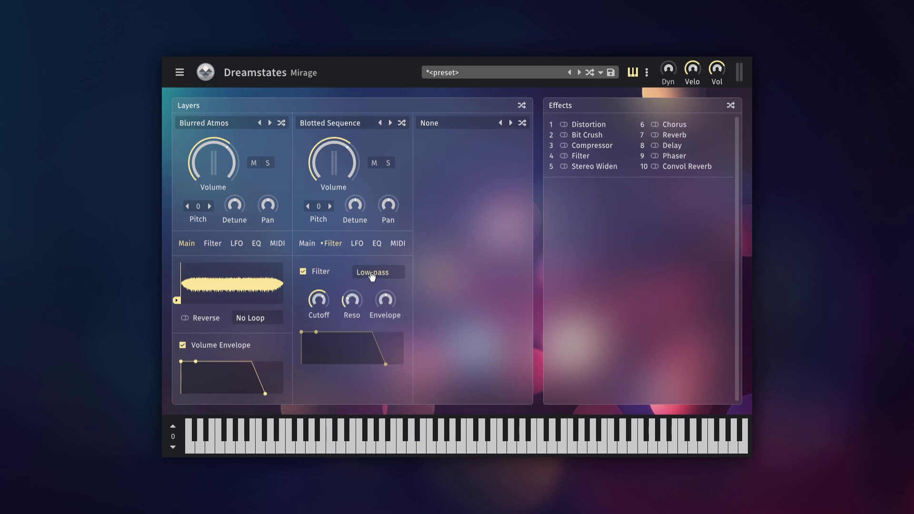
{"action": "left_click", "coordinate": [373, 274]}
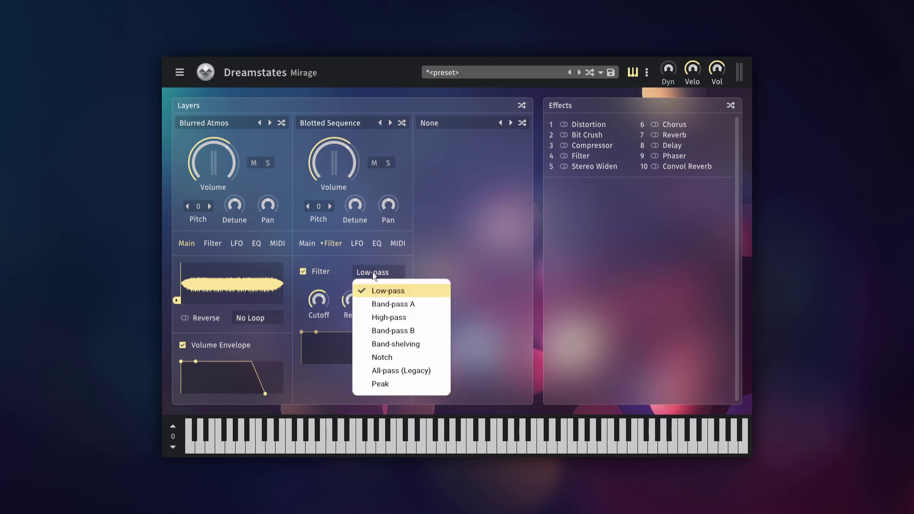
{"action": "left_click", "coordinate": [402, 317]}
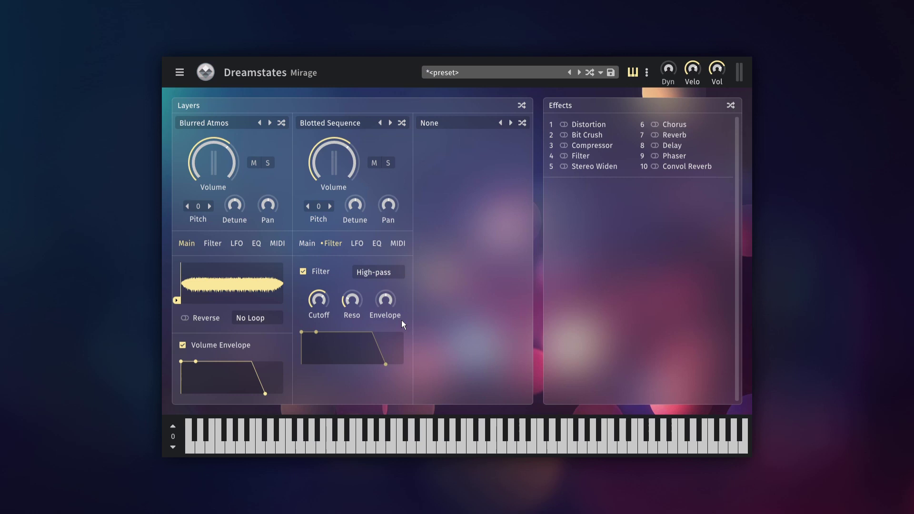
{"action": "left_click_drag", "start_coordinate": [316, 332], "coordinate": [340, 331]}
{"action": "left_click_drag", "start_coordinate": [386, 301], "coordinate": [394, 277]}
{"action": "left_click_drag", "start_coordinate": [316, 332], "coordinate": [324, 332]}
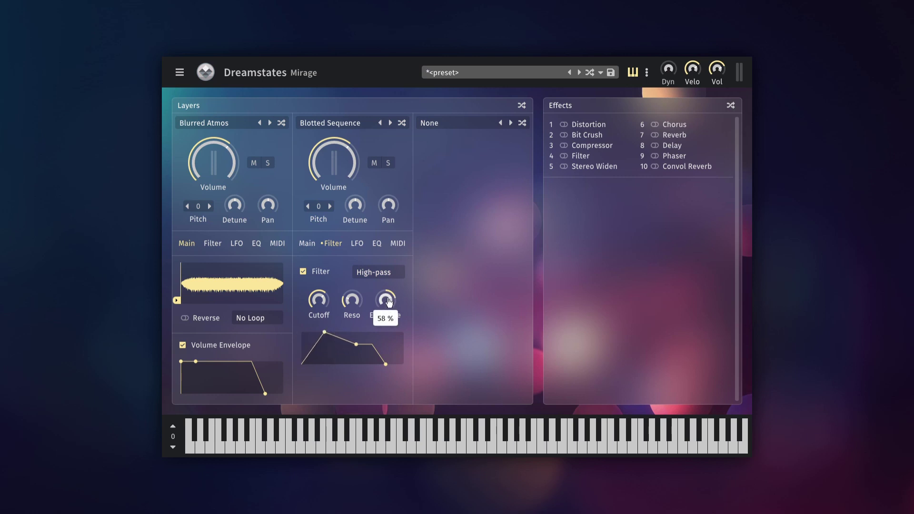
Step: Enable layer 2's LFO targeting Filter with a Sawtooth shape at 1/2 time
{"action": "left_click", "coordinate": [358, 244]}
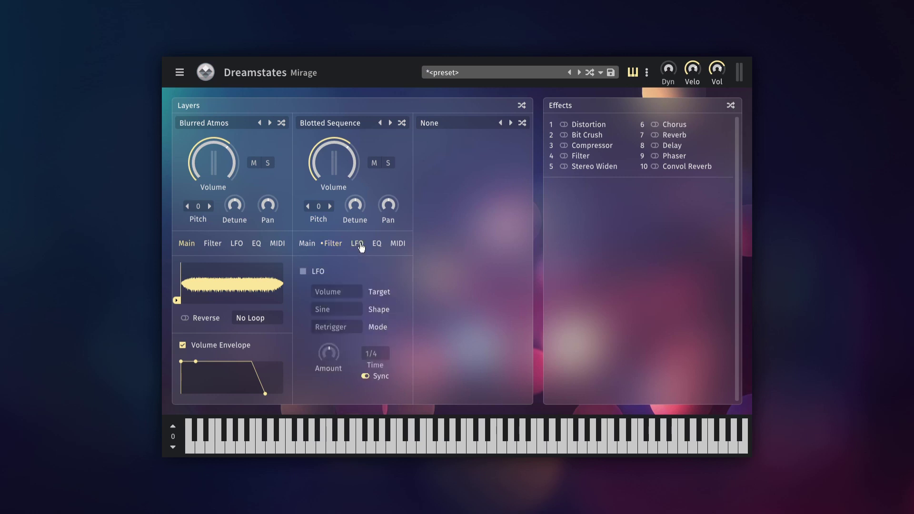
{"action": "left_click", "coordinate": [322, 272]}
{"action": "left_click", "coordinate": [346, 294]}
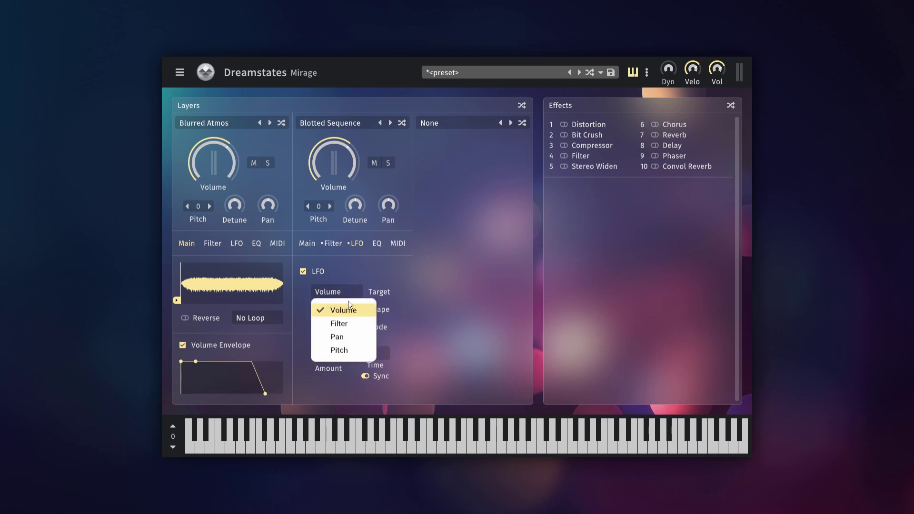
{"action": "left_click", "coordinate": [362, 324]}
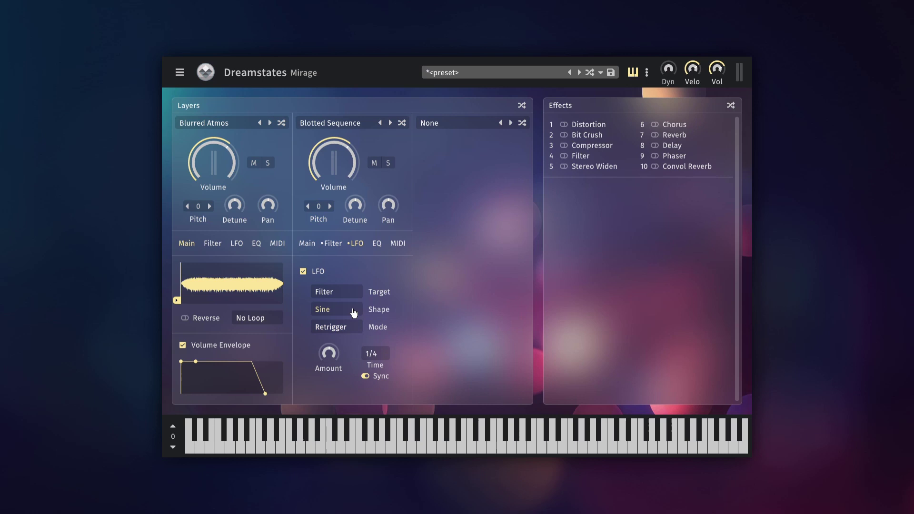
{"action": "left_click", "coordinate": [346, 311]}
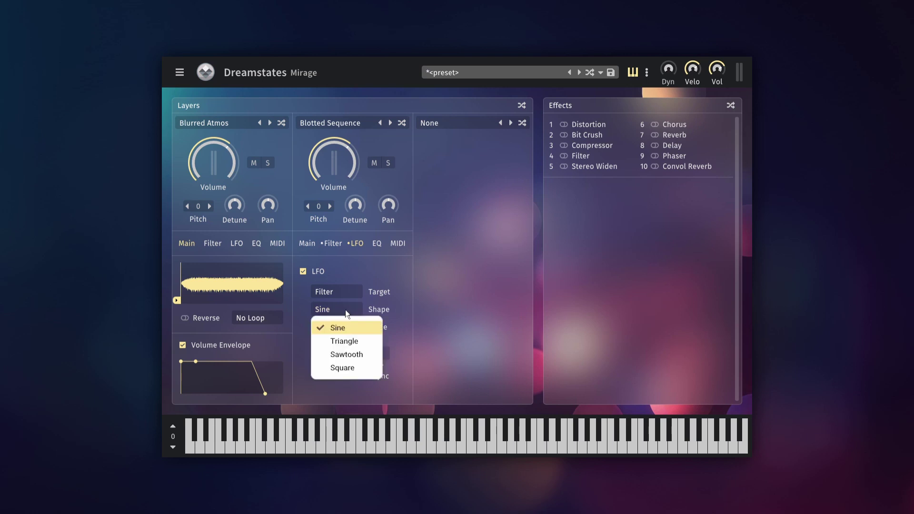
{"action": "left_click", "coordinate": [357, 355]}
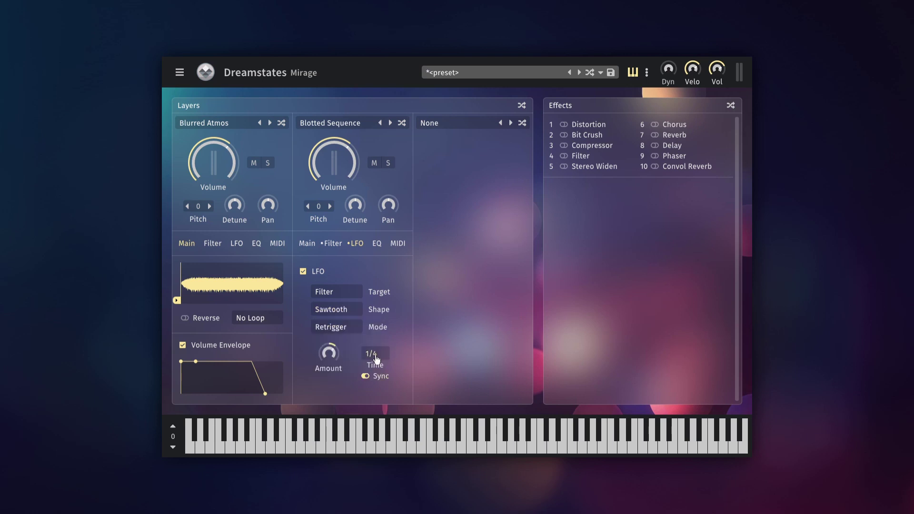
{"action": "left_click", "coordinate": [374, 357]}
{"action": "left_click", "coordinate": [413, 313]}
Step: Enable layer 2's EQ and cut the first band's gain to -2.9 dB
{"action": "left_click", "coordinate": [379, 244]}
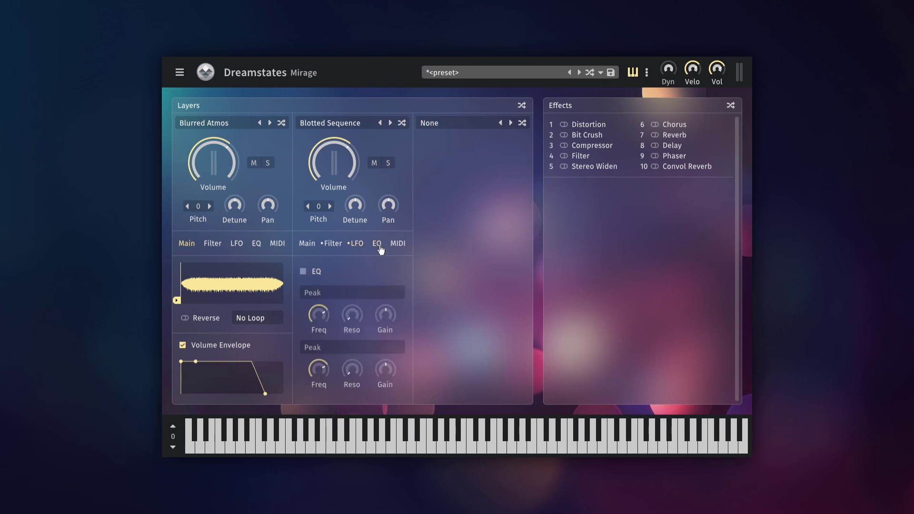
{"action": "left_click", "coordinate": [328, 273]}
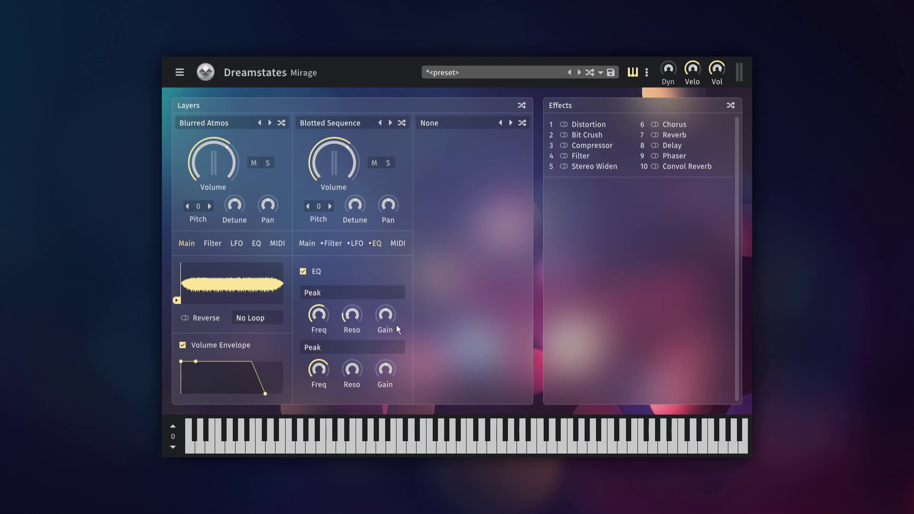
{"action": "left_click_drag", "start_coordinate": [386, 318], "coordinate": [389, 335]}
Step: Show layer 2's MIDI settings, toggle tooltips on and off, and toggle Keytrack off and on
{"action": "left_click", "coordinate": [398, 245]}
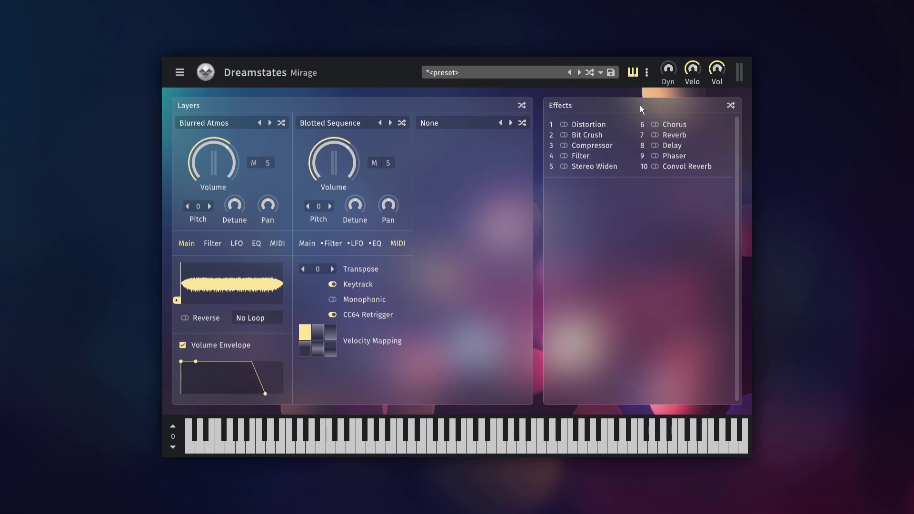
{"action": "left_click", "coordinate": [646, 72]}
{"action": "mouse_move", "coordinate": [653, 123]}
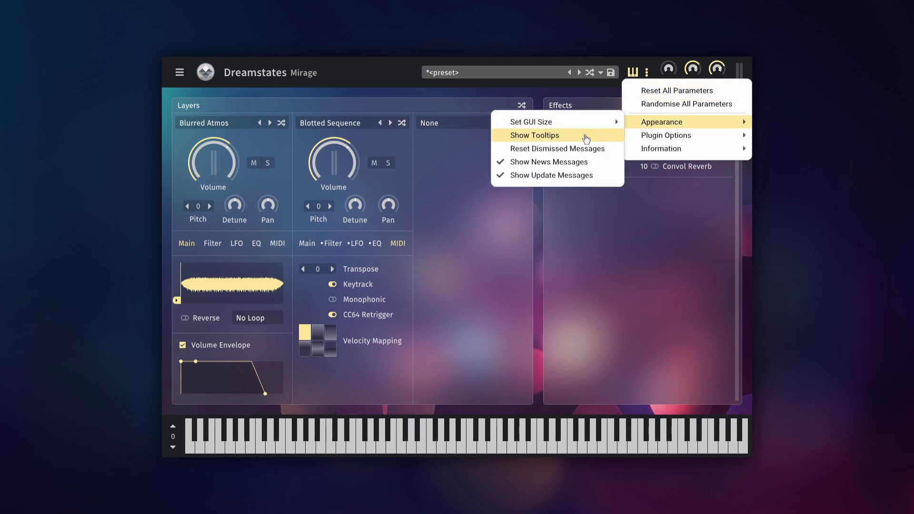
{"action": "left_click", "coordinate": [587, 139]}
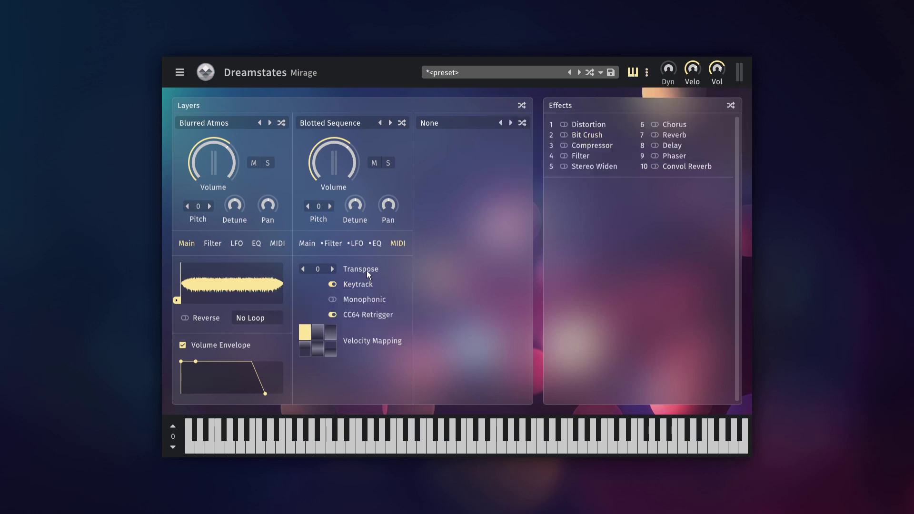
{"action": "left_click", "coordinate": [647, 72]}
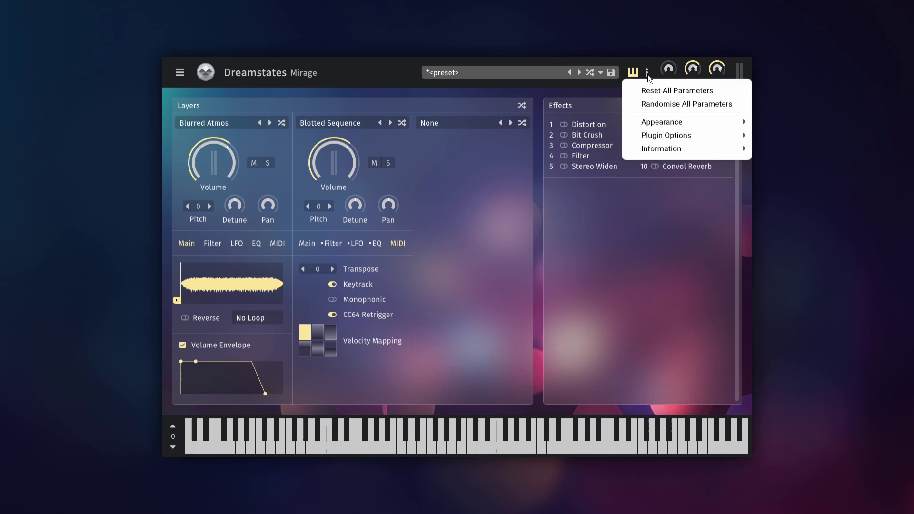
{"action": "mouse_move", "coordinate": [655, 128]}
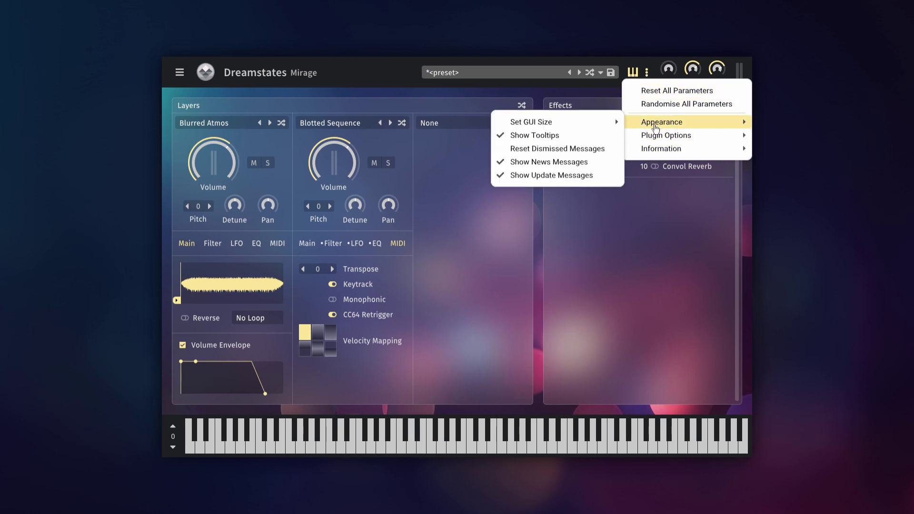
{"action": "left_click", "coordinate": [593, 136]}
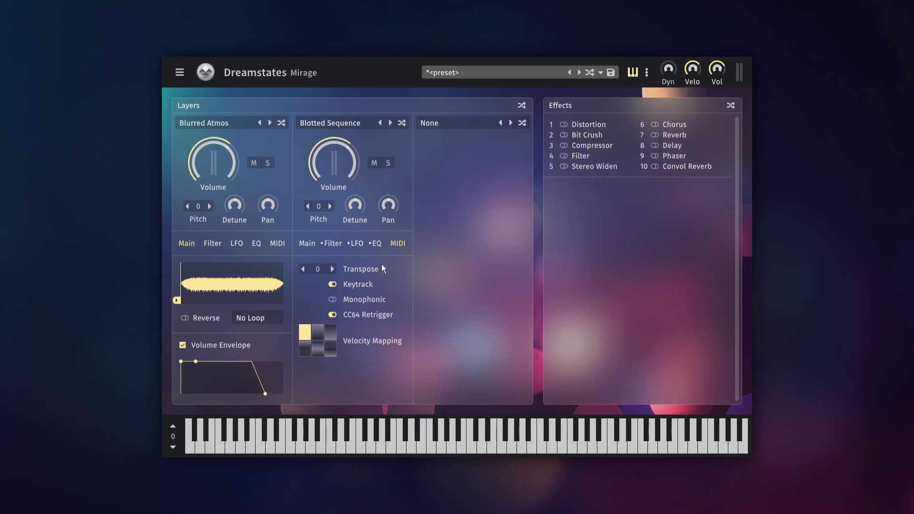
{"action": "left_click", "coordinate": [365, 286]}
{"action": "left_click", "coordinate": [365, 290]}
Step: Switch on Chorus, Distortion, Bit Crush, Compressor, Filter, Phaser and Convol Reverb effects
{"action": "left_click", "coordinate": [656, 125]}
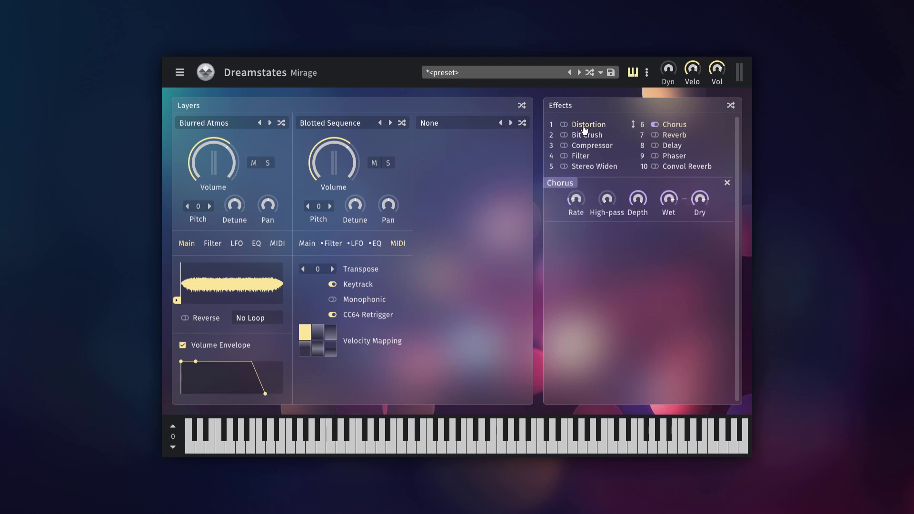
{"action": "left_click", "coordinate": [565, 125]}
{"action": "left_click", "coordinate": [564, 135]}
{"action": "left_click", "coordinate": [565, 146]}
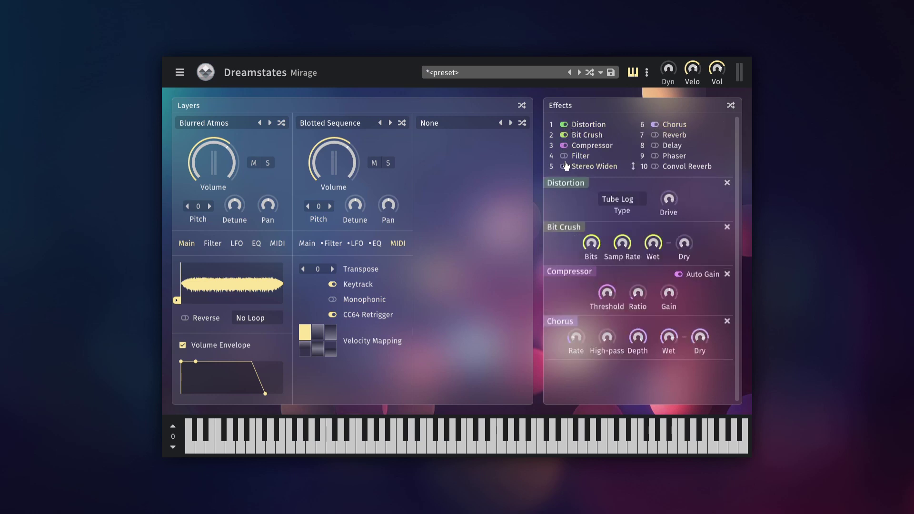
{"action": "left_click", "coordinate": [564, 156]}
{"action": "left_click", "coordinate": [656, 156]}
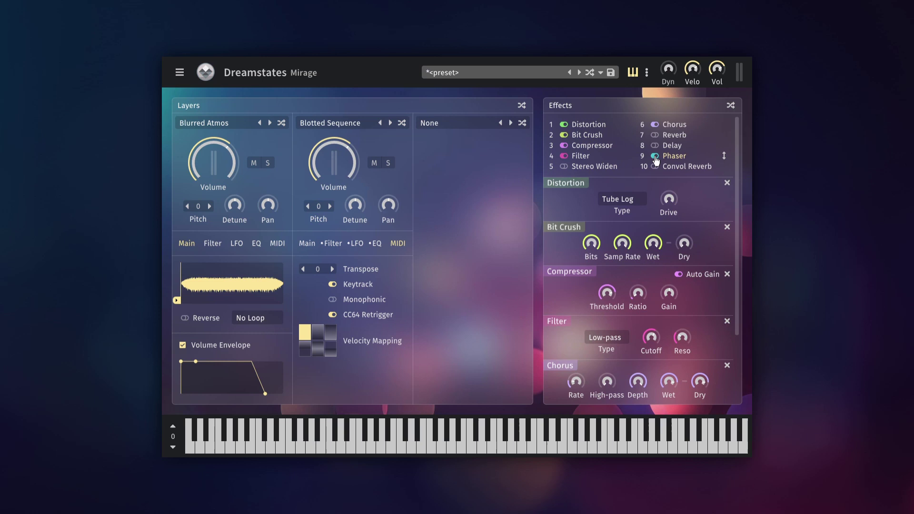
{"action": "left_click", "coordinate": [656, 166]}
Step: Rearrange the effects chain, ending with Compressor moved to the front
{"action": "left_click_drag", "start_coordinate": [582, 156], "coordinate": [586, 124]}
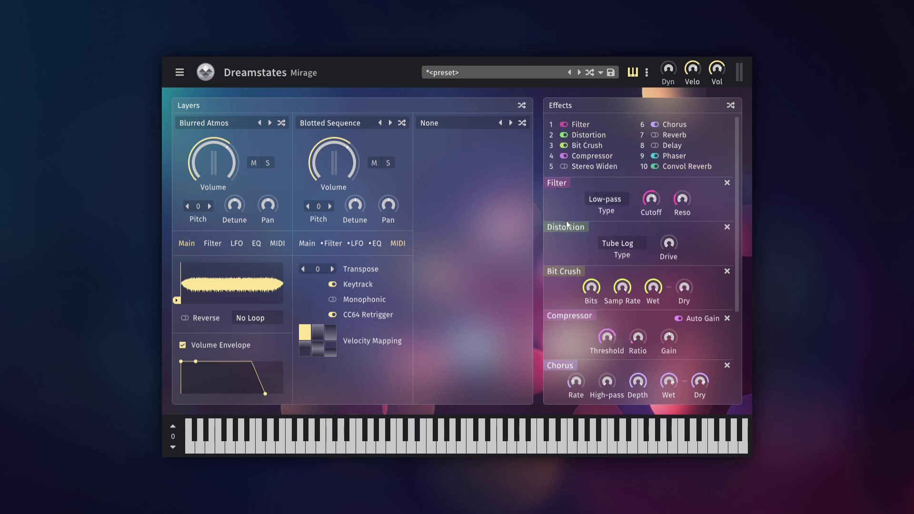
{"action": "left_click_drag", "start_coordinate": [566, 227], "coordinate": [563, 356]}
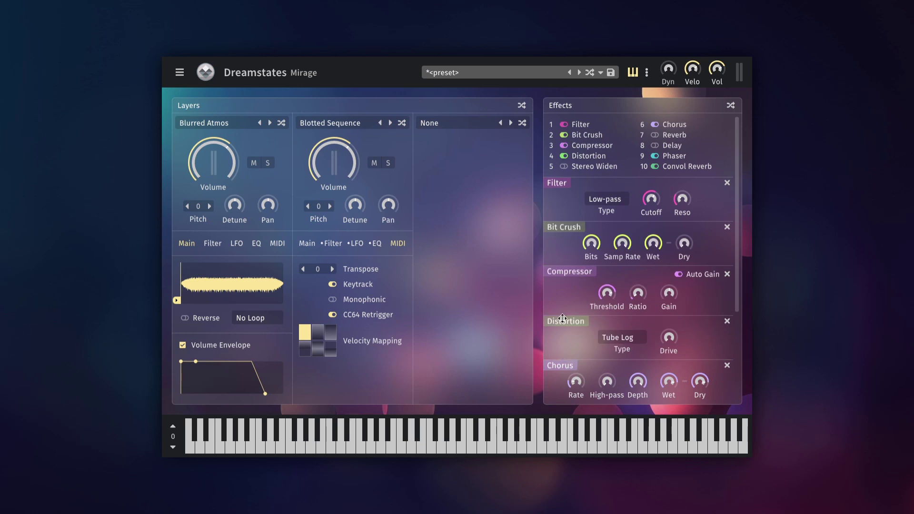
{"action": "left_click_drag", "start_coordinate": [561, 318], "coordinate": [565, 231]}
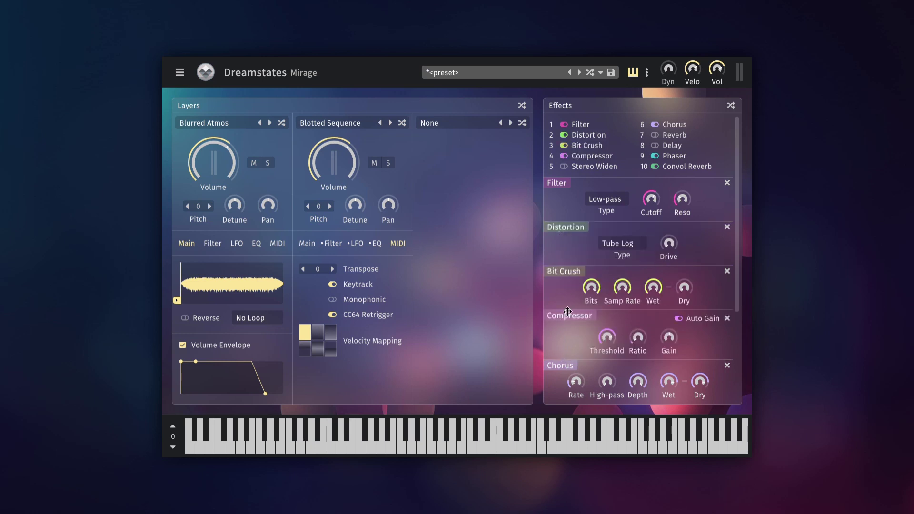
{"action": "left_click_drag", "start_coordinate": [568, 317], "coordinate": [571, 191]}
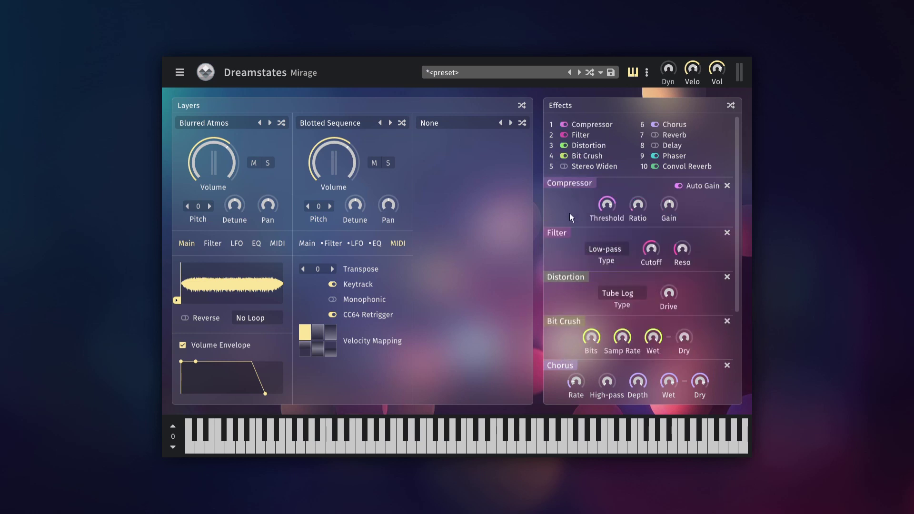
Step: Try the 5s Shimmer reverb impulse, then settle on 3s Rattle
{"action": "left_click_drag", "start_coordinate": [733, 209], "coordinate": [733, 305]}
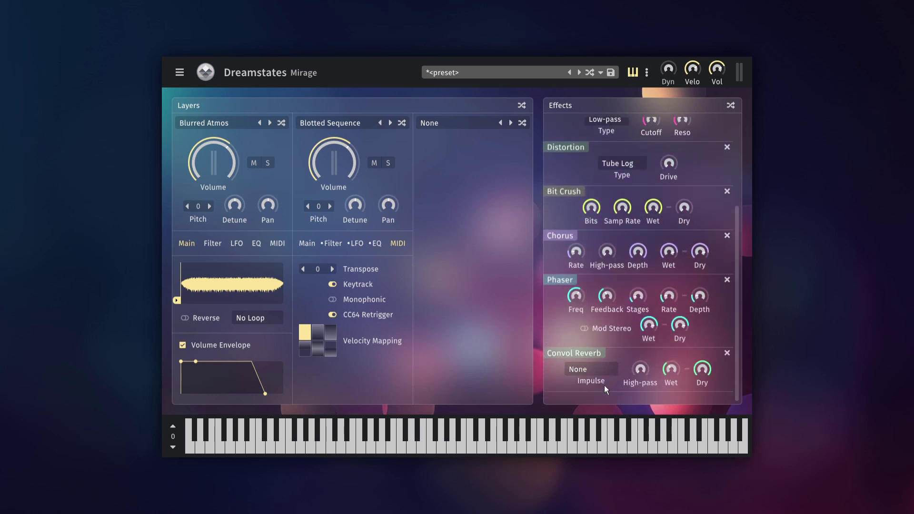
{"action": "left_click", "coordinate": [603, 368]}
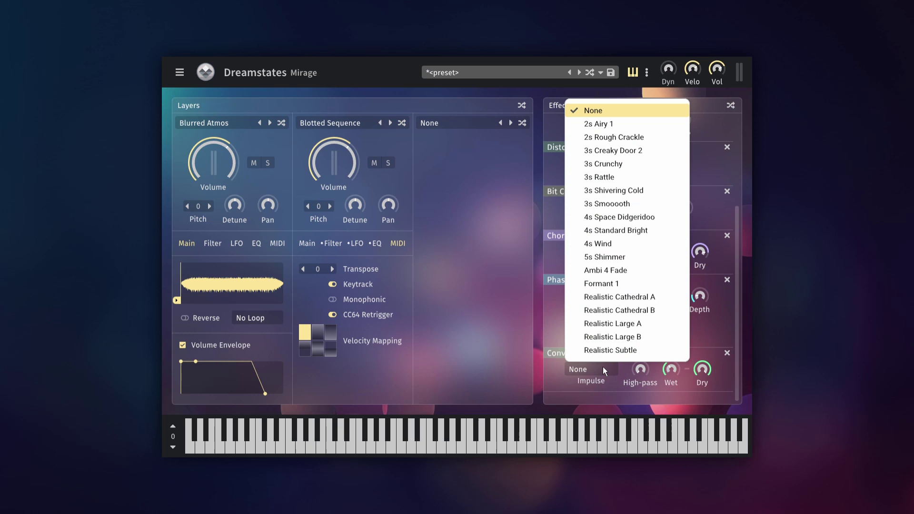
{"action": "left_click", "coordinate": [635, 257]}
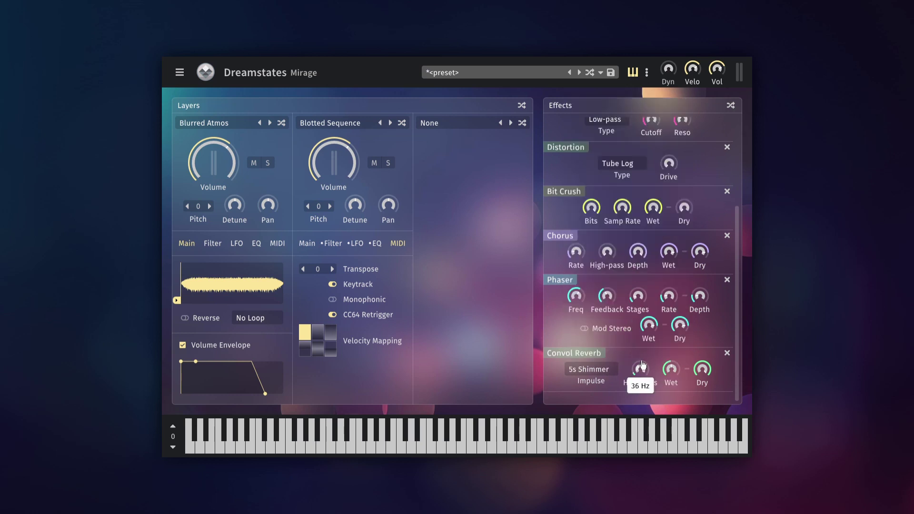
{"action": "left_click", "coordinate": [593, 370]}
{"action": "left_click", "coordinate": [624, 179]}
Step: Open the preset browser and look at the preset folder location options
{"action": "left_click", "coordinate": [447, 76]}
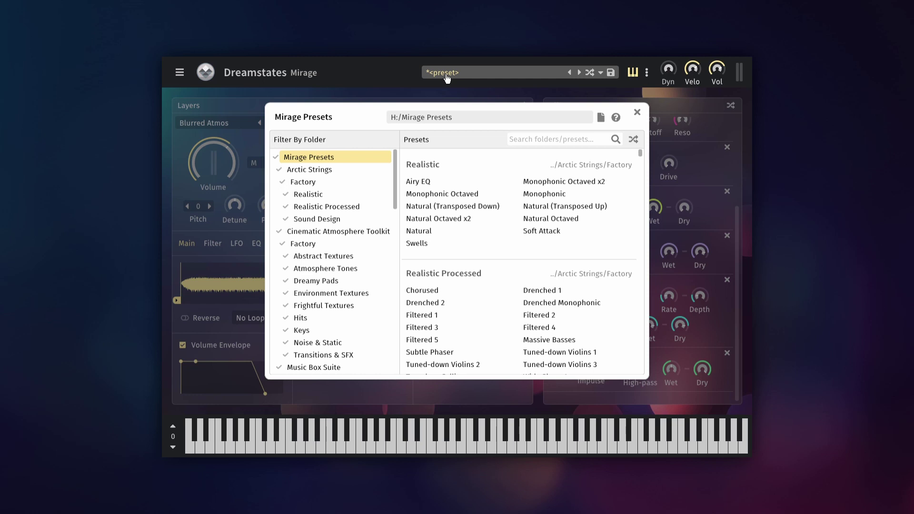
{"action": "scroll", "coordinate": [334, 219], "scroll_direction": "down", "scroll_amount": 3}
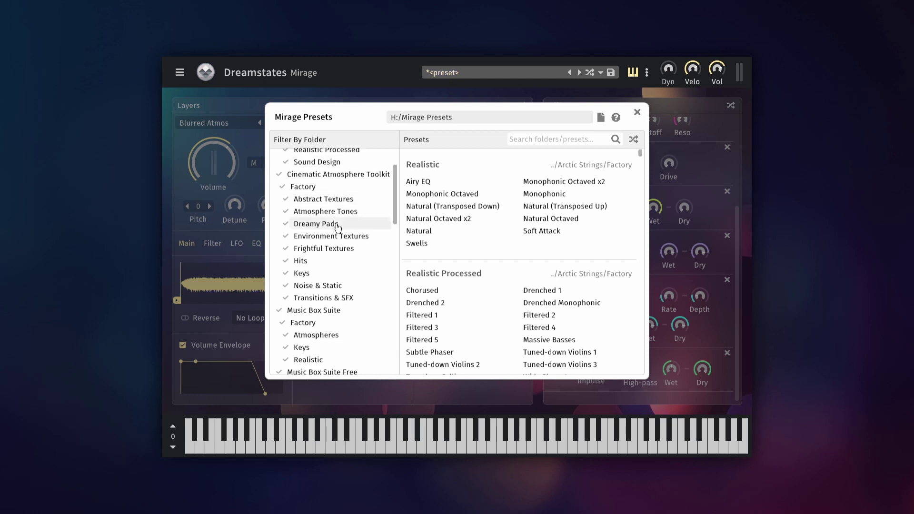
{"action": "left_click_drag", "start_coordinate": [396, 212], "coordinate": [399, 185]}
{"action": "left_click", "coordinate": [458, 119]}
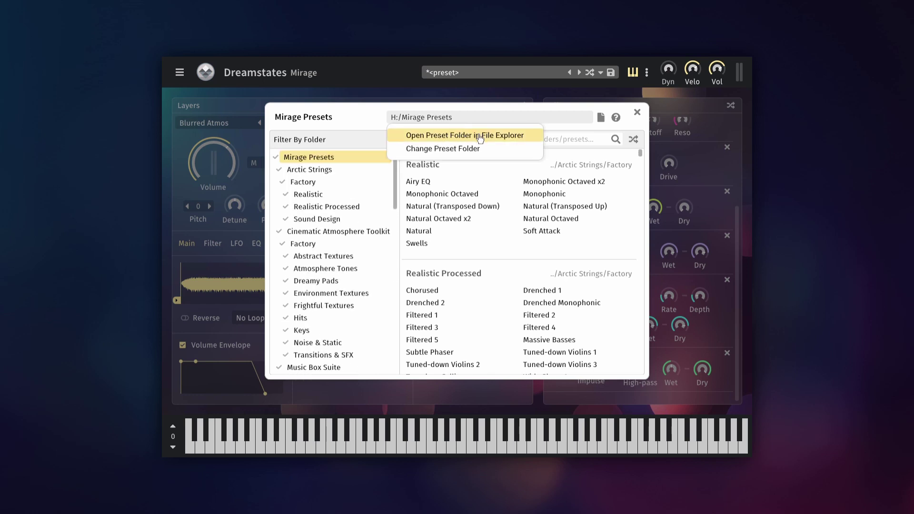
{"action": "left_click", "coordinate": [379, 121]}
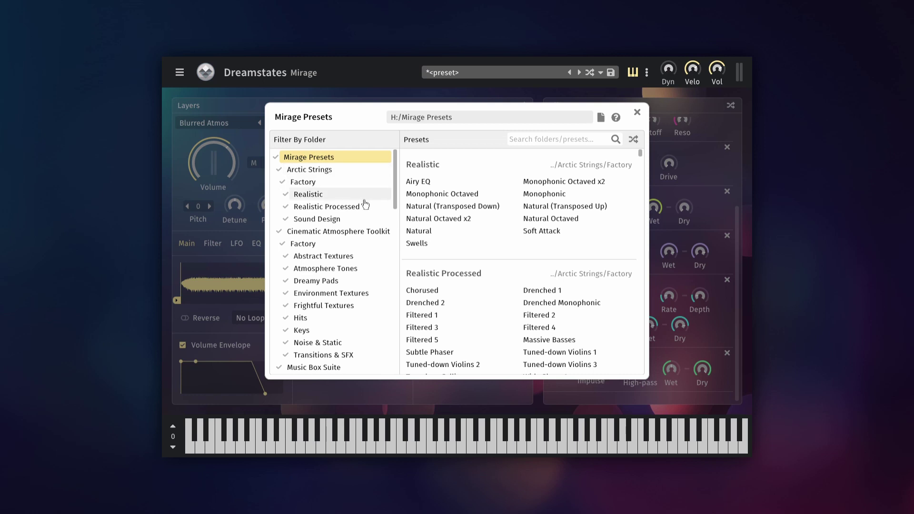
Step: Filter presets by Arctic Strings, then Cinematic Atmosphere Toolkit Factory, then back to all folders
{"action": "left_click", "coordinate": [345, 174]}
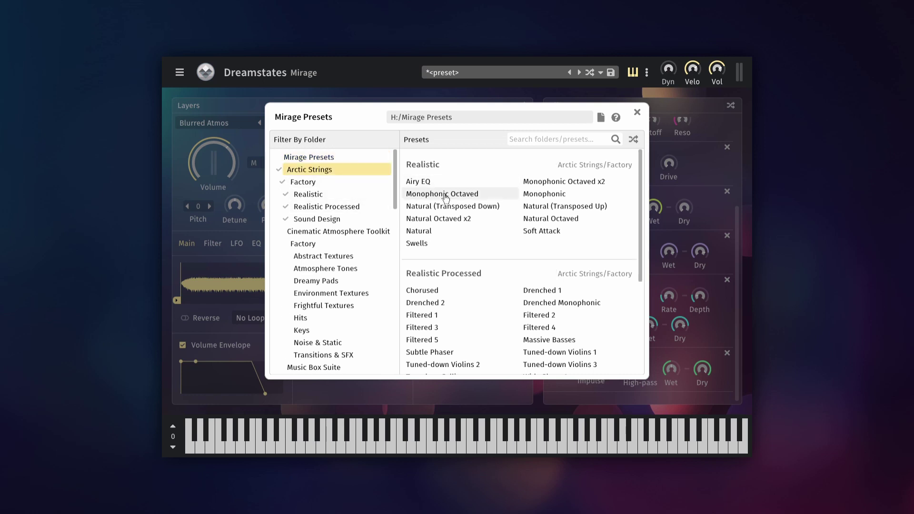
{"action": "scroll", "coordinate": [453, 201], "scroll_direction": "down", "scroll_amount": 4}
{"action": "scroll", "coordinate": [457, 206], "scroll_direction": "up", "scroll_amount": 4}
{"action": "left_click", "coordinate": [339, 234]}
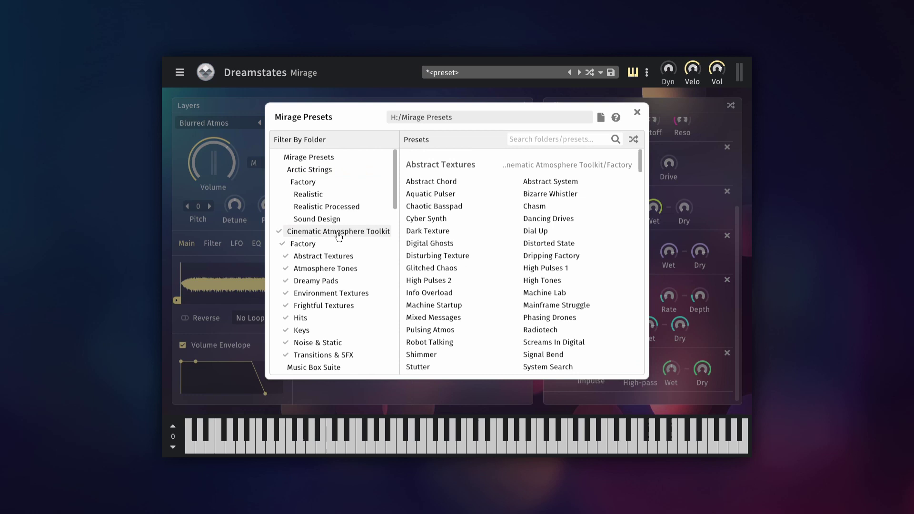
{"action": "scroll", "coordinate": [462, 224], "scroll_direction": "down", "scroll_amount": 3}
{"action": "scroll", "coordinate": [469, 224], "scroll_direction": "up", "scroll_amount": 3}
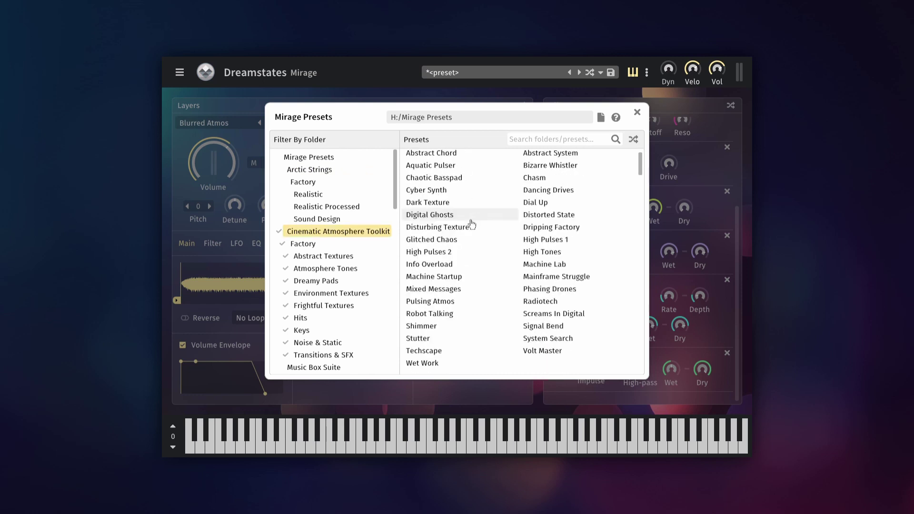
{"action": "left_click", "coordinate": [335, 244]}
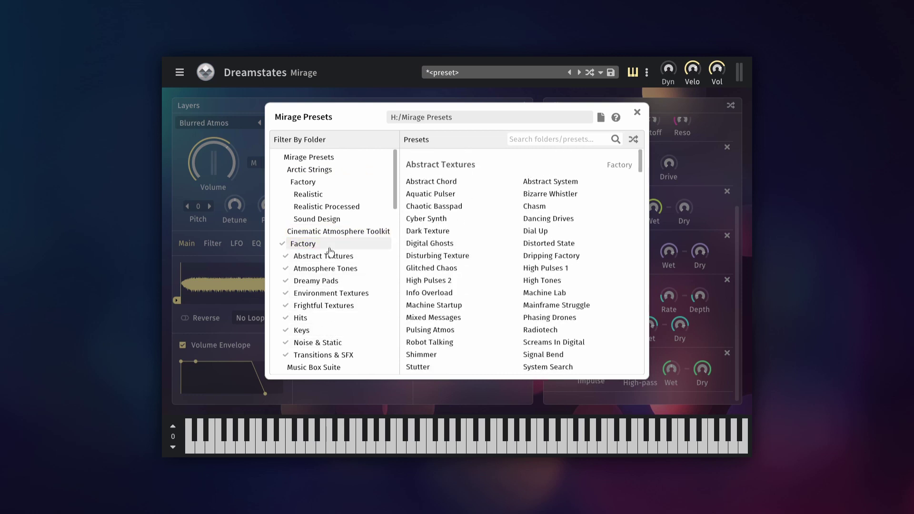
{"action": "left_click", "coordinate": [329, 161]}
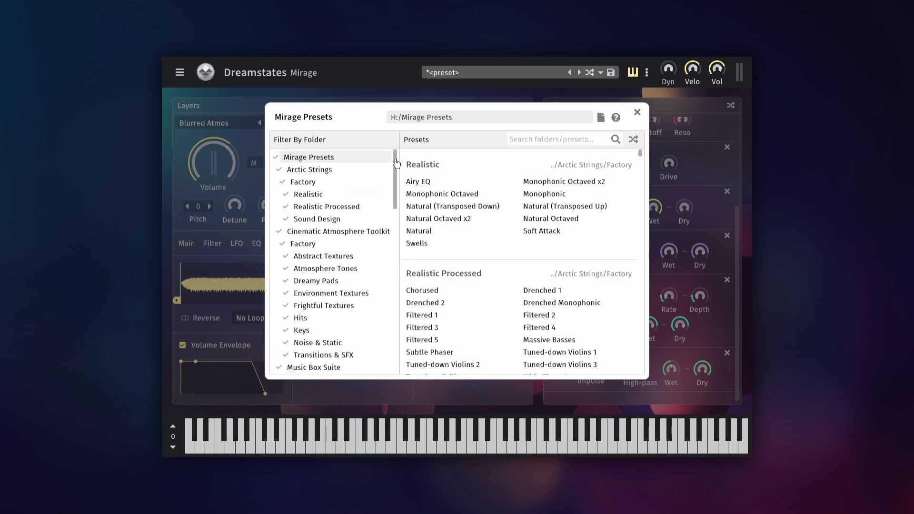
Step: Search the presets for 'lead', then 'pad', and clear the search
{"action": "left_click", "coordinate": [529, 139]}
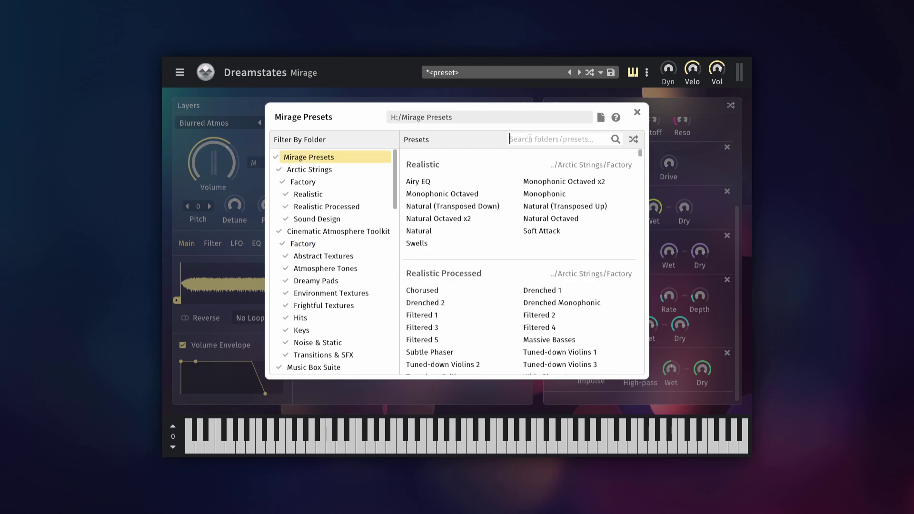
{"action": "type", "text": "lead"}
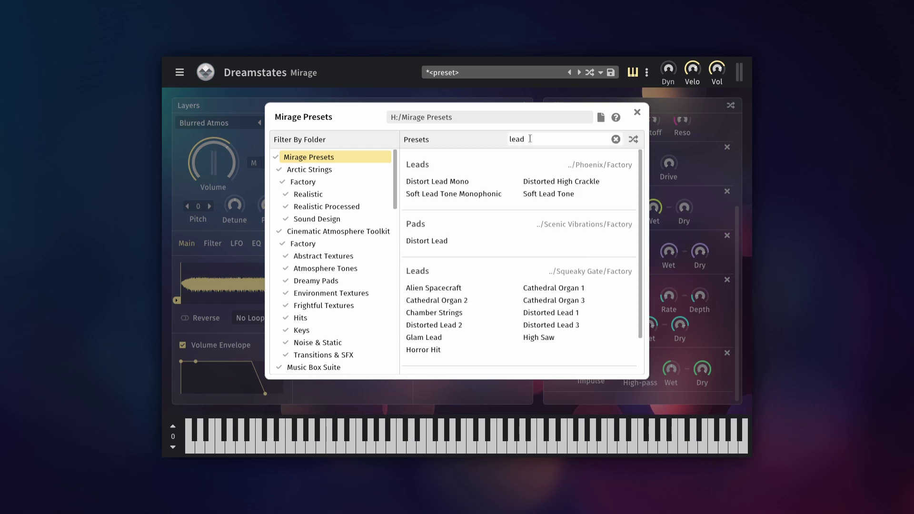
{"action": "key", "text": "BackSpace"}
{"action": "key", "text": "BackSpace"}
{"action": "key", "text": "BackSpace"}
{"action": "key", "text": "BackSpace"}
{"action": "type", "text": "pad"}
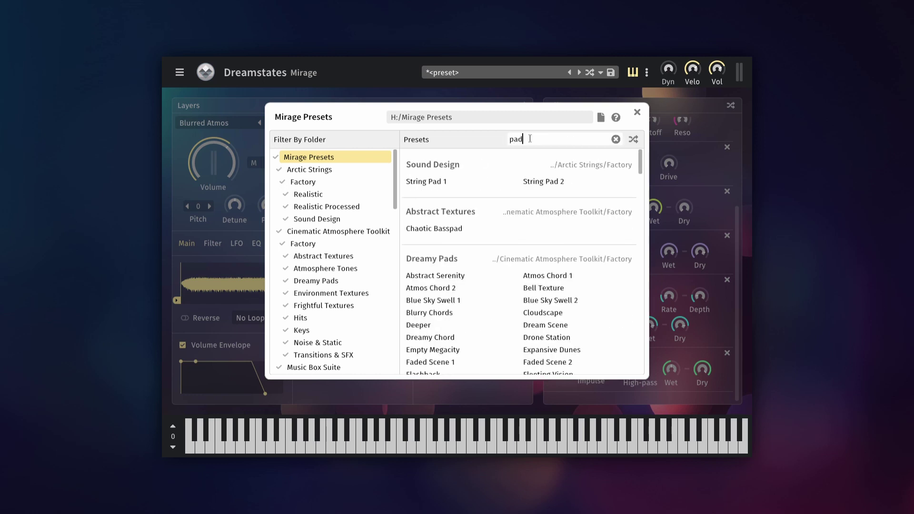
{"action": "key", "text": "BackSpace"}
{"action": "key", "text": "BackSpace"}
{"action": "key", "text": "BackSpace"}
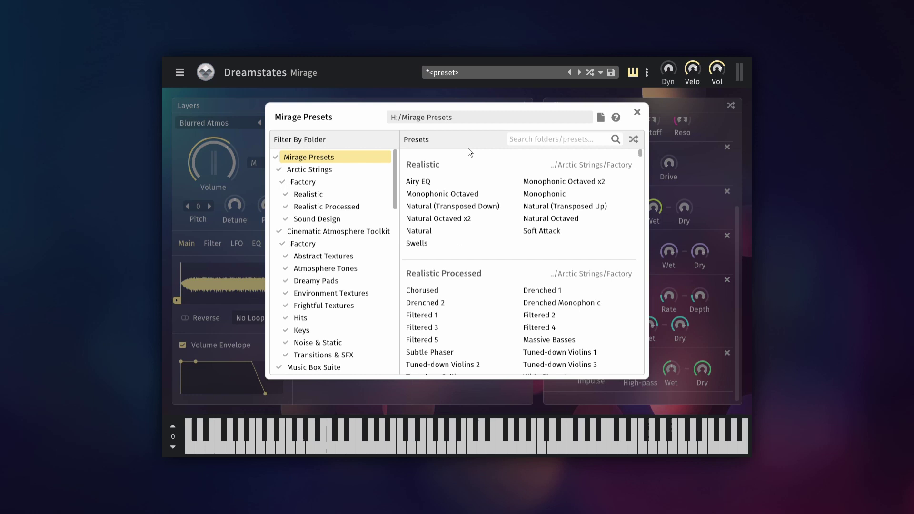
Step: Audition Airy EQ, Monophonic Octaved x2 and Monophonic Octaved, then load Arctic Strings' Soft Attack
{"action": "left_click", "coordinate": [448, 185]}
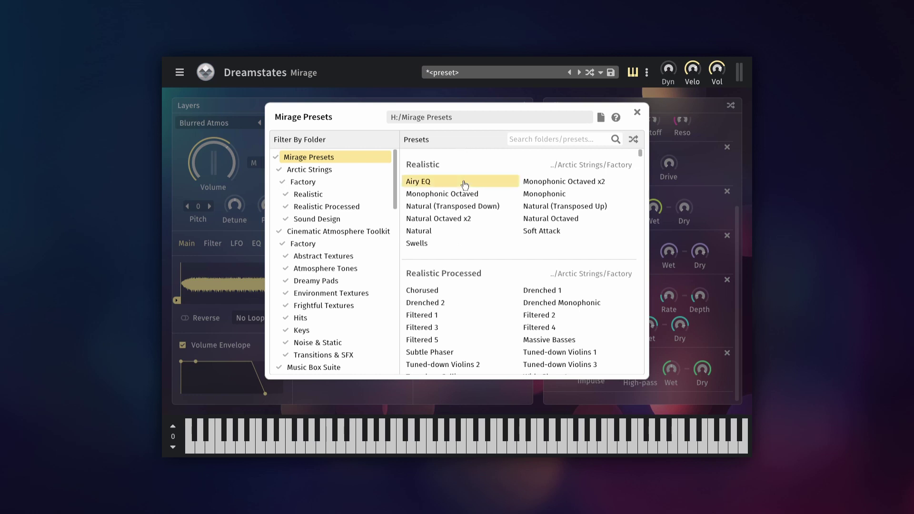
{"action": "left_click", "coordinate": [595, 181]}
{"action": "key", "text": "Down"}
{"action": "key", "text": "Down"}
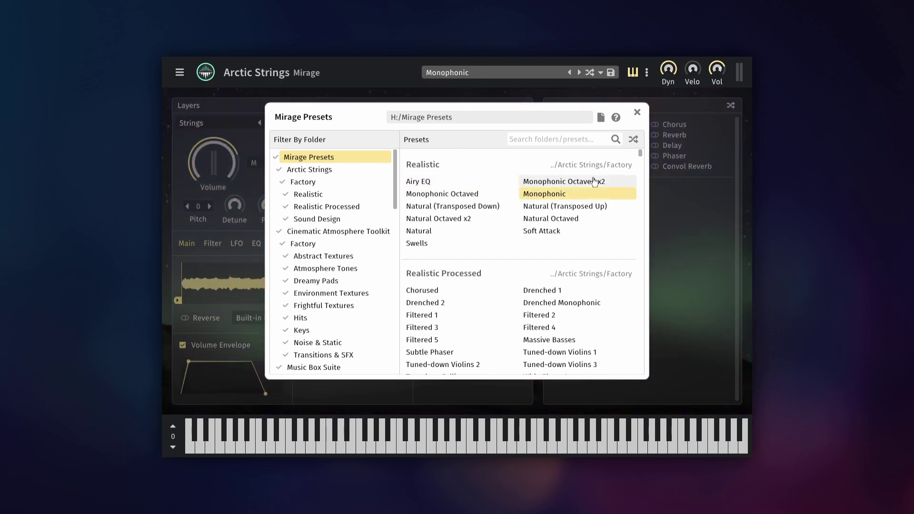
{"action": "key", "text": "Down"}
{"action": "key", "text": "Down"}
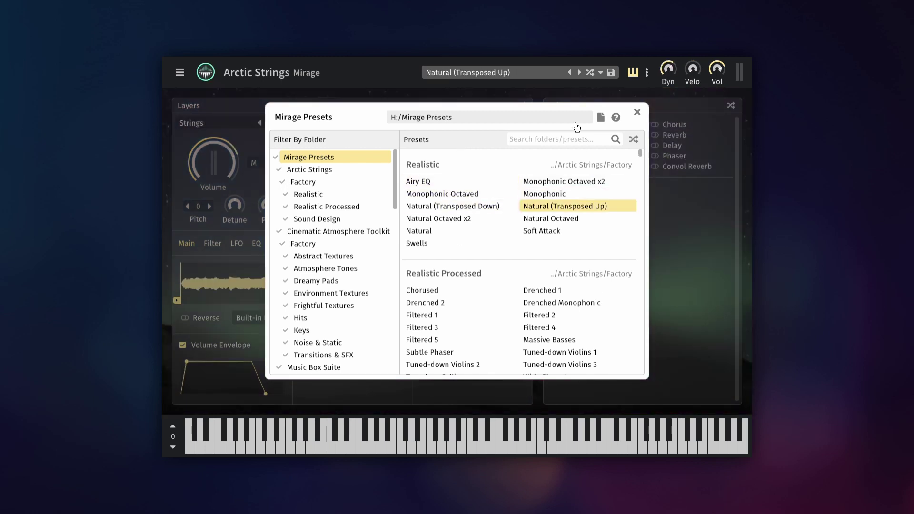
{"action": "left_click", "coordinate": [501, 195]}
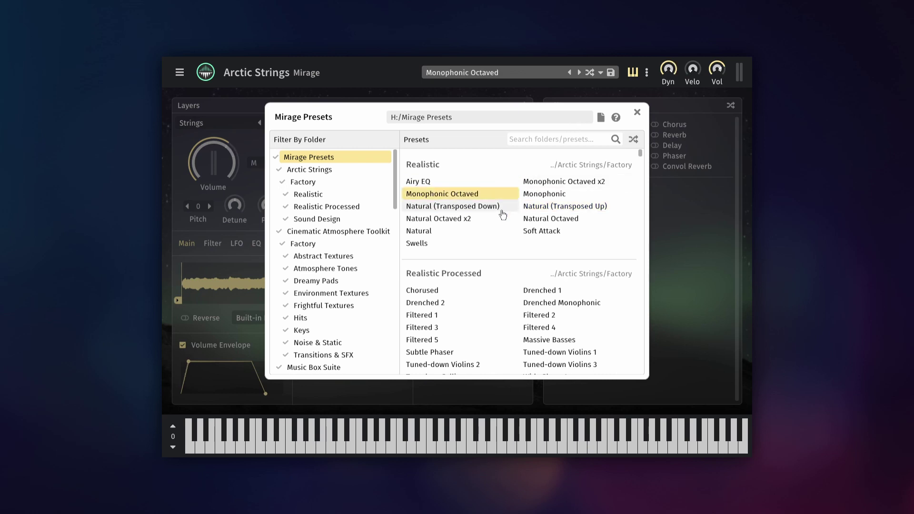
{"action": "double_click", "coordinate": [547, 232]}
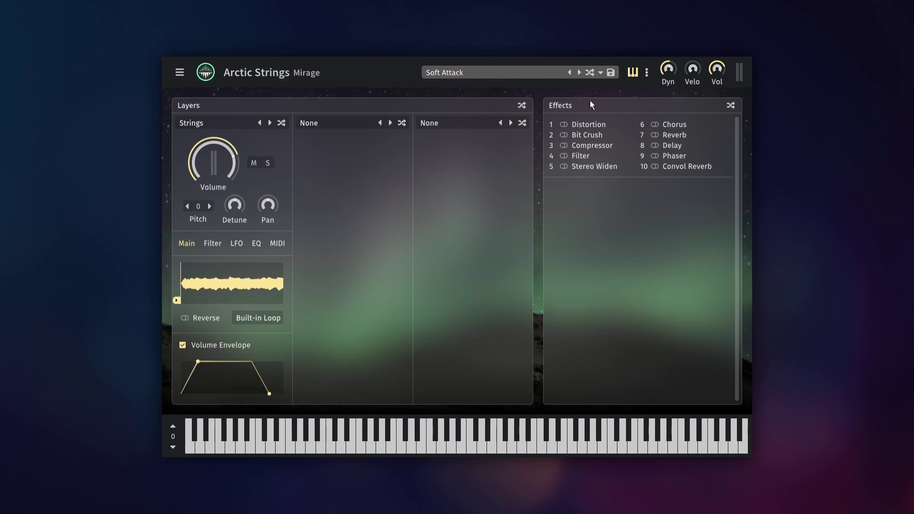
Step: Load three random presets with the shuffle button
{"action": "left_click", "coordinate": [591, 73]}
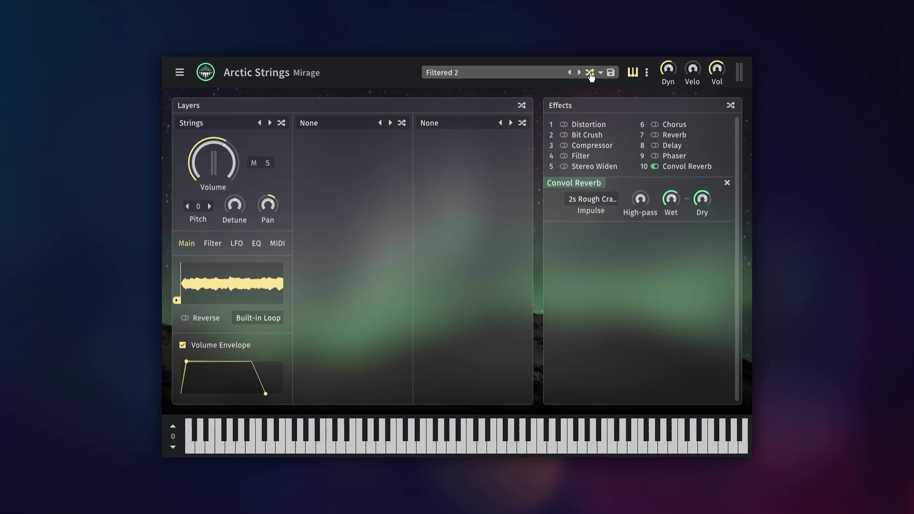
{"action": "left_click", "coordinate": [591, 73]}
{"action": "left_click", "coordinate": [591, 73]}
Step: Switch randomizing to pick from any preset and shuffle four more presets
{"action": "left_click", "coordinate": [601, 73]}
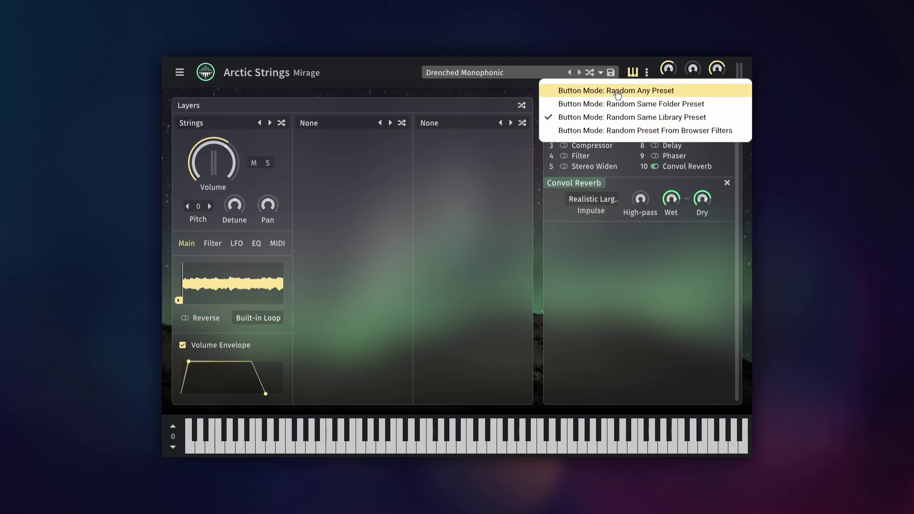
{"action": "left_click", "coordinate": [616, 90]}
{"action": "left_click", "coordinate": [592, 74]}
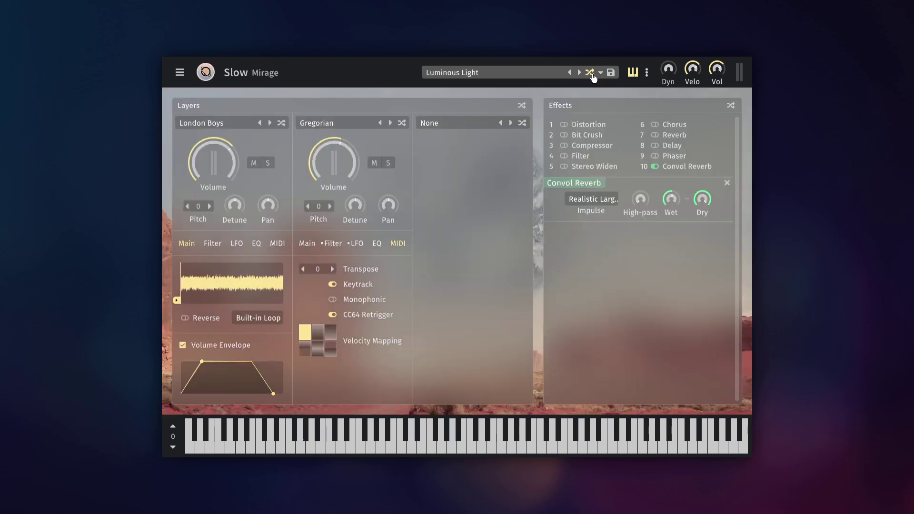
{"action": "left_click", "coordinate": [591, 73]}
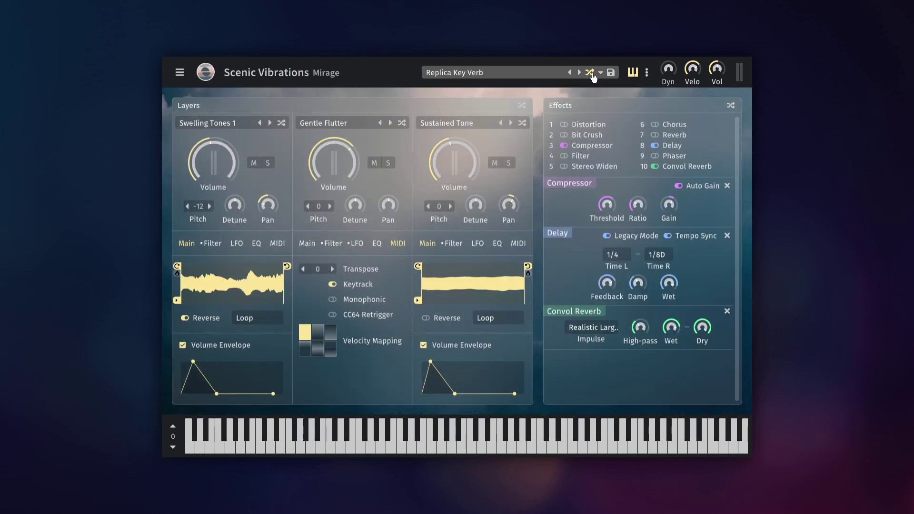
{"action": "left_click", "coordinate": [591, 74]}
{"action": "left_click", "coordinate": [591, 74]}
Step: Set Button Mode to Random Same Folder Preset and shuffle until Filtered 5 loads
{"action": "left_click", "coordinate": [601, 73]}
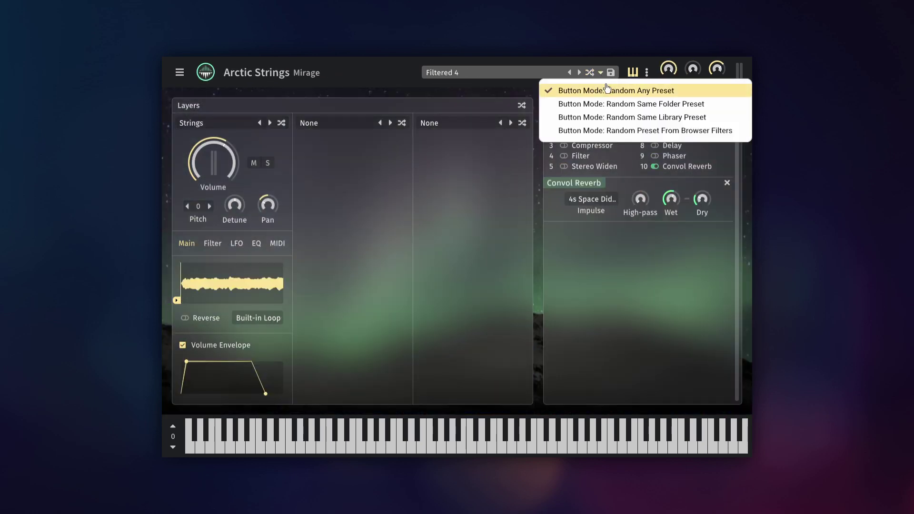
{"action": "left_click", "coordinate": [609, 104]}
{"action": "left_click", "coordinate": [591, 74]}
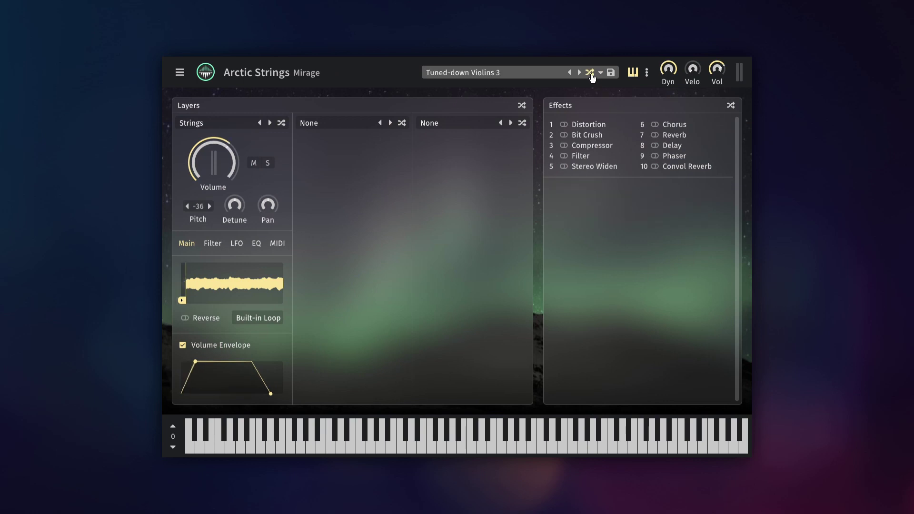
{"action": "left_click", "coordinate": [592, 74]}
{"action": "left_click", "coordinate": [591, 73]}
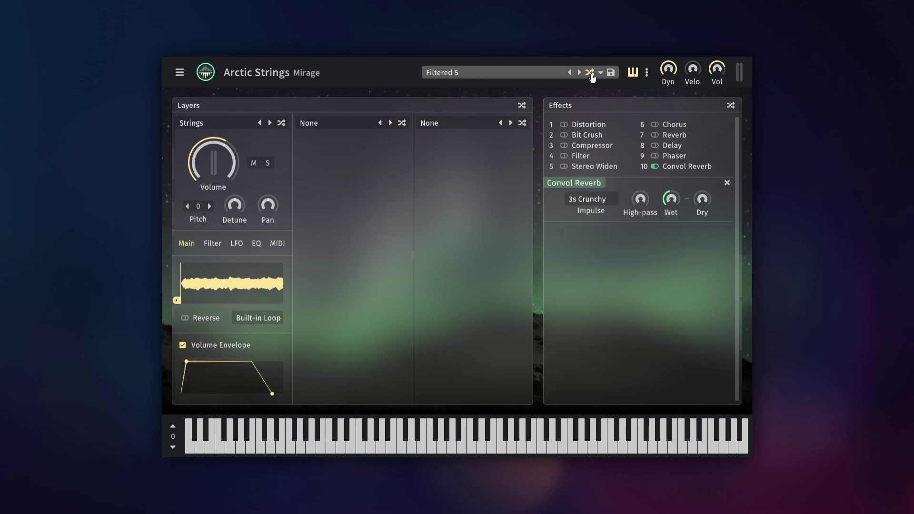